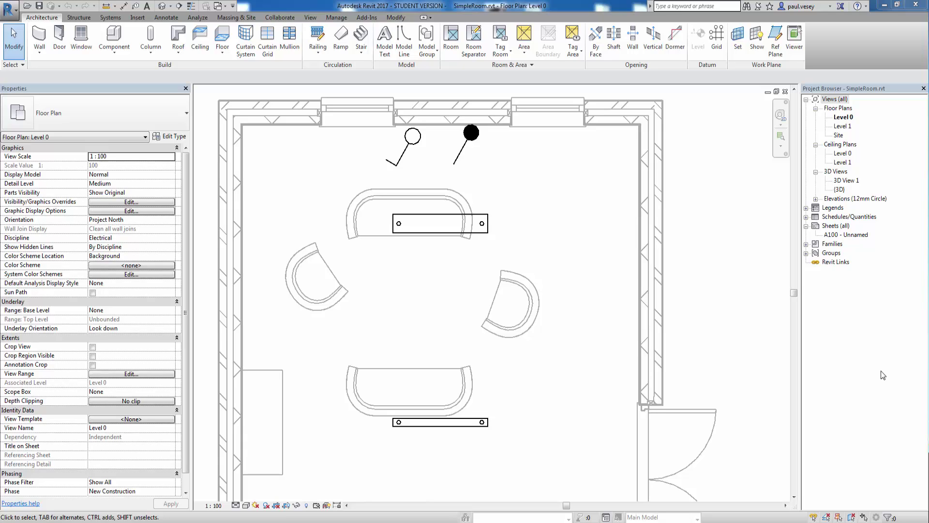
Step: Select the linear pendant light and bring the whole room into view
left_click(485, 234)
left_click(432, 244)
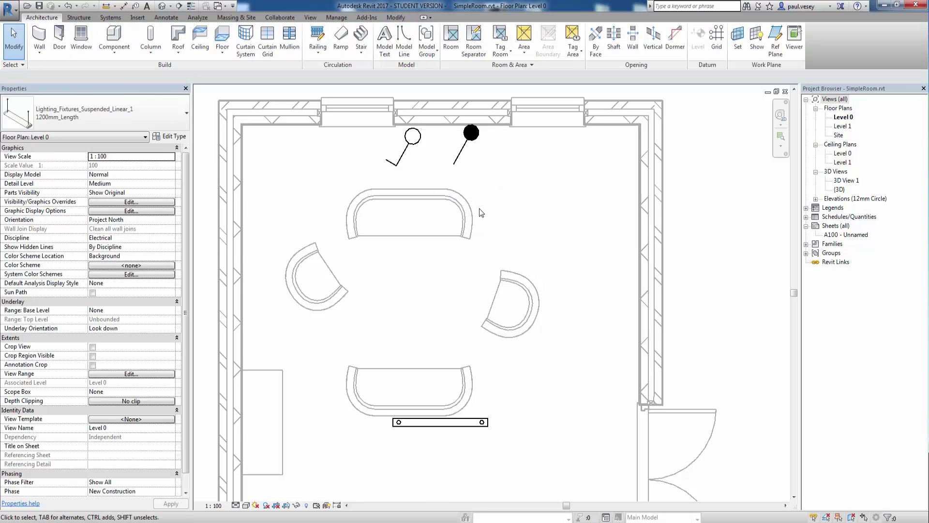
left_click(409, 141)
left_click(433, 164)
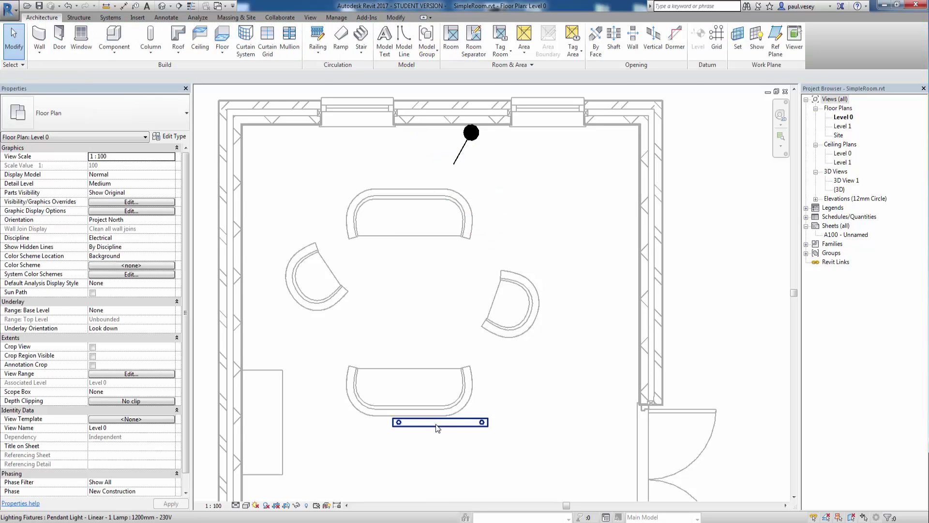
left_click(457, 435)
scroll(414, 310, "down", 4)
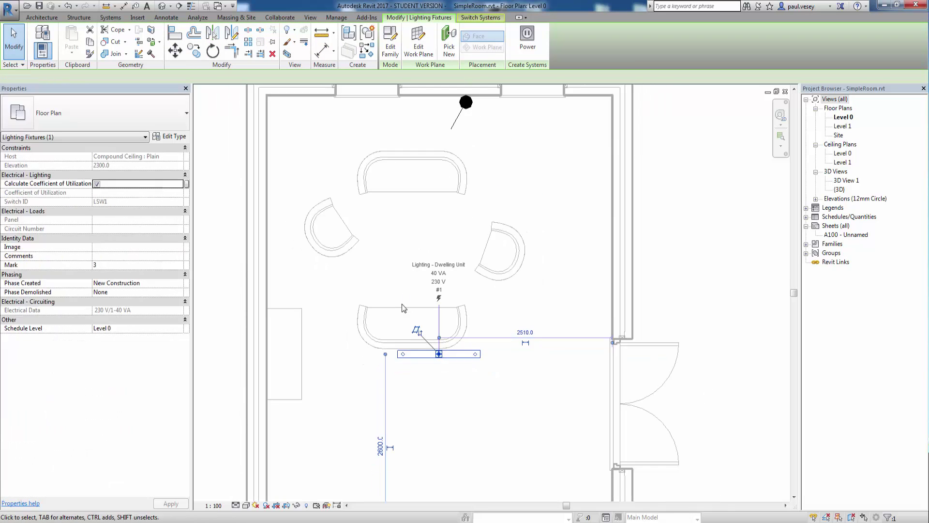
middle_click_drag(415, 319, 403, 240)
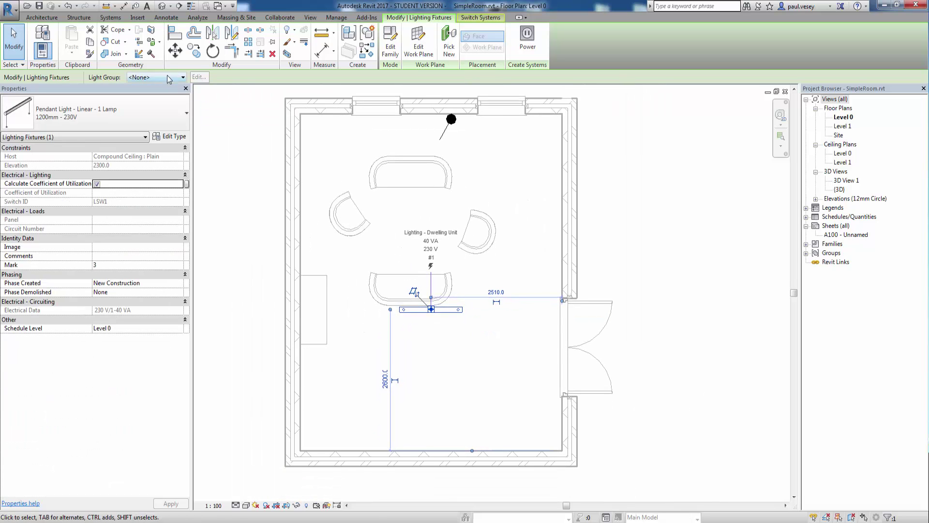
Step: Copy the pendant light twice upward so three lights form a column, then clear the selection
left_click(195, 51)
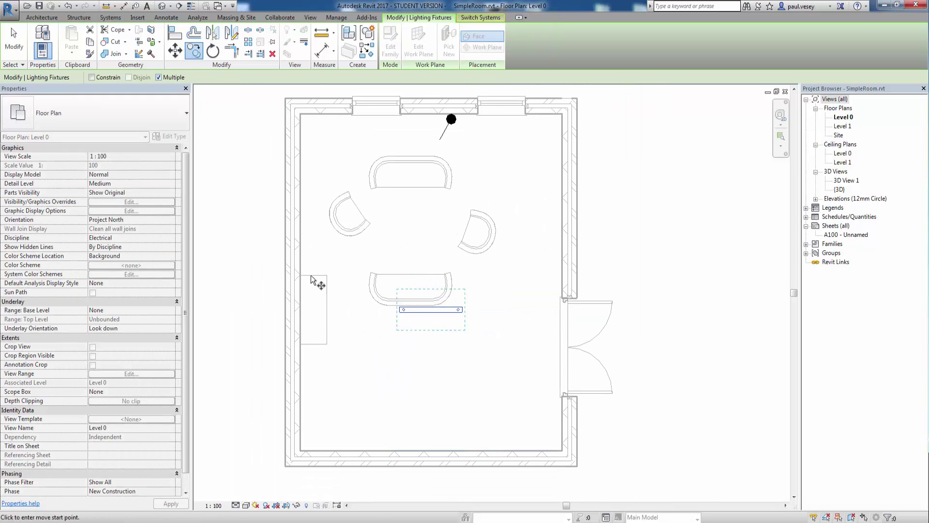
left_click(357, 408)
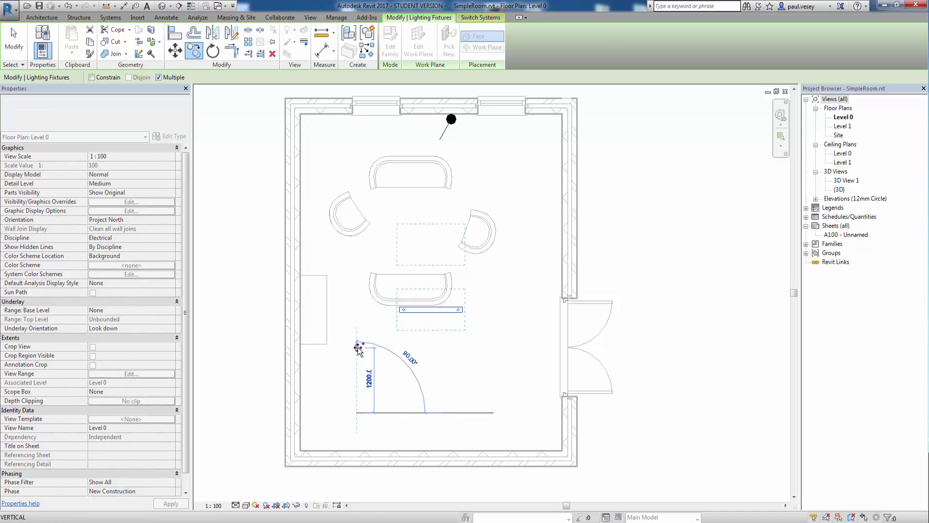
left_click(356, 344)
left_click(359, 325)
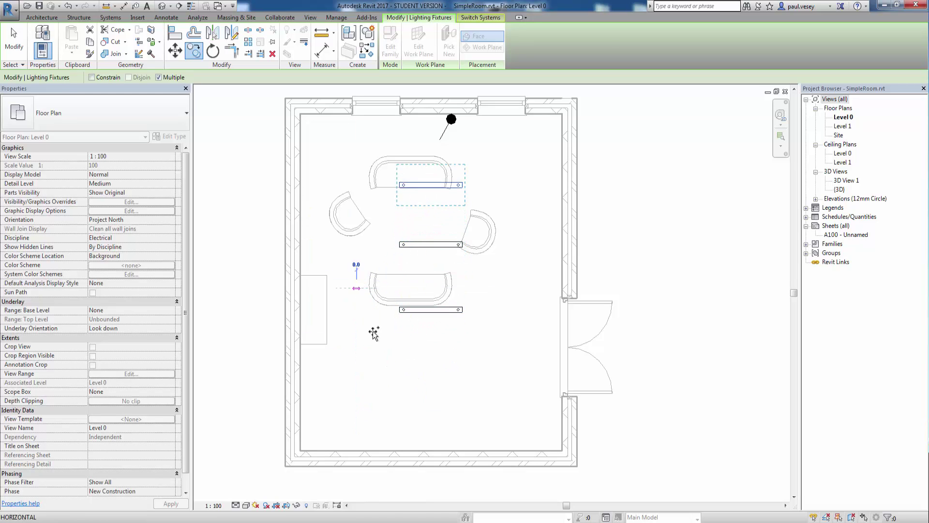
right_click(372, 368)
left_click(398, 219)
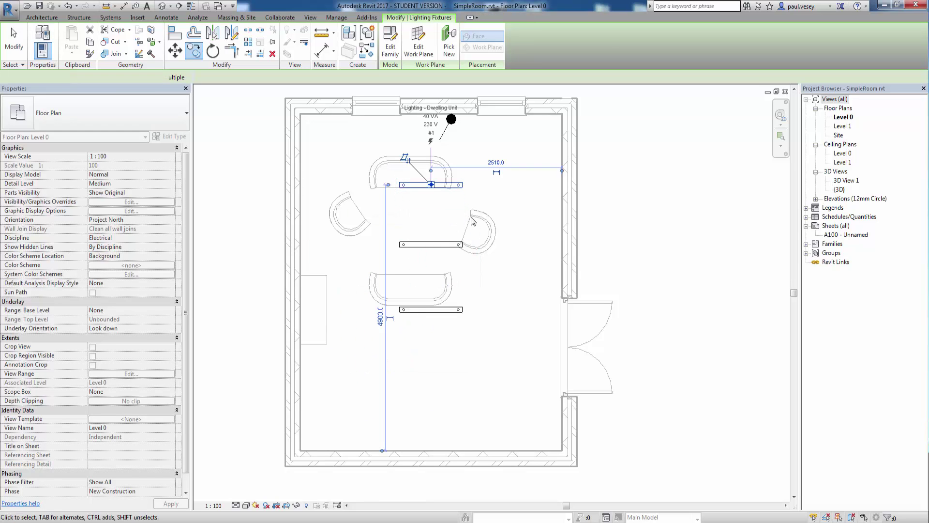
right_click(498, 208)
left_click(522, 210)
middle_click_drag(504, 201, 494, 232)
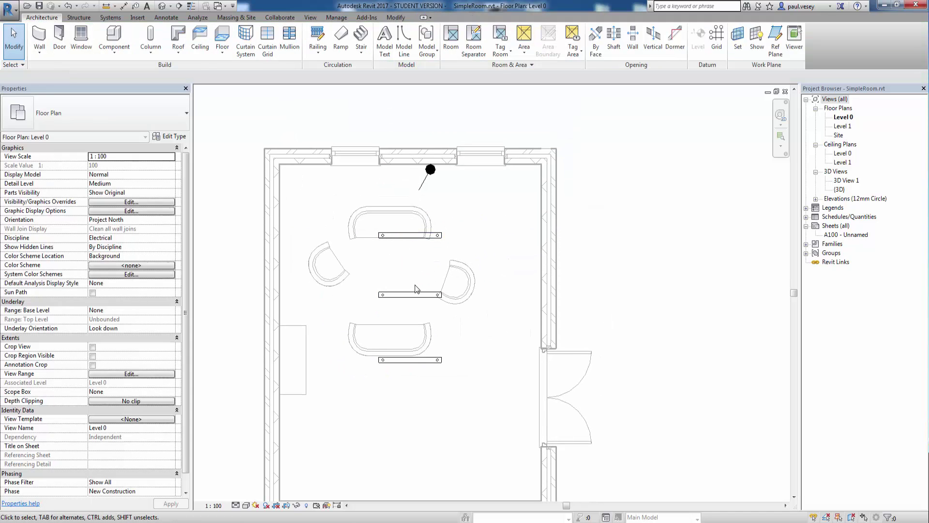
Step: Delete the stray 2510 dimension by the bottom pendant light and prehighlight its switch system
left_click(418, 362)
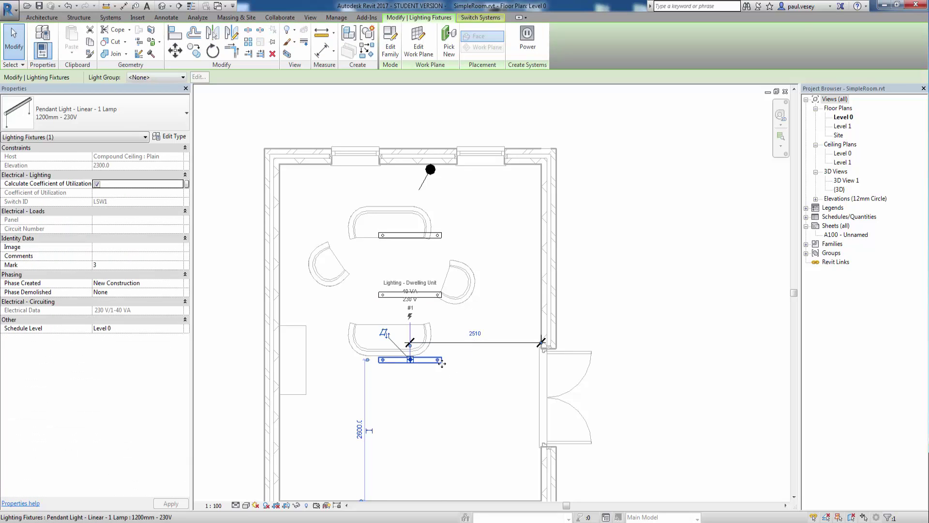
left_click(448, 403)
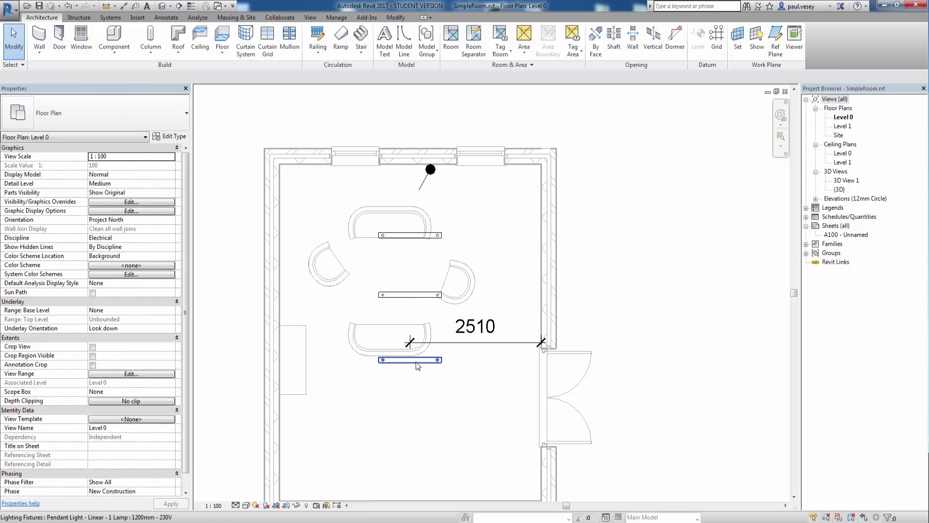
left_click(452, 344)
key("Delete")
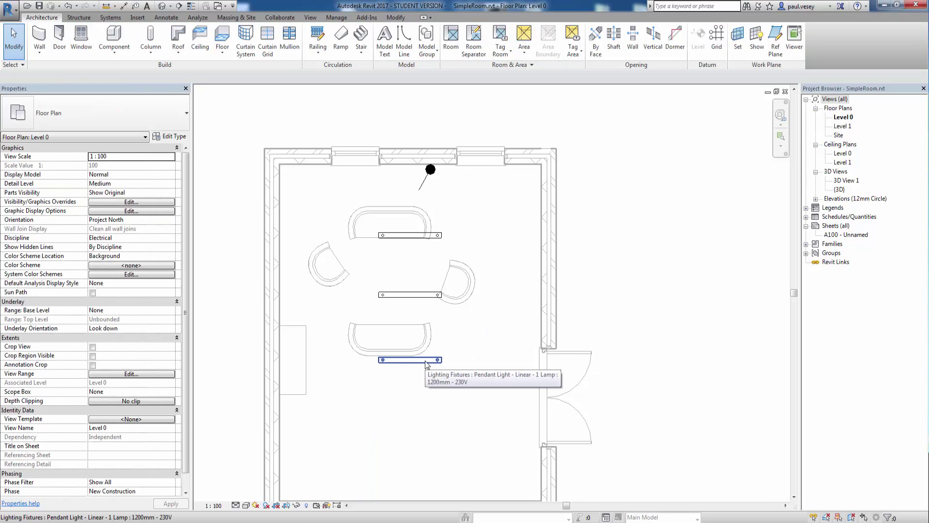
key("Tab")
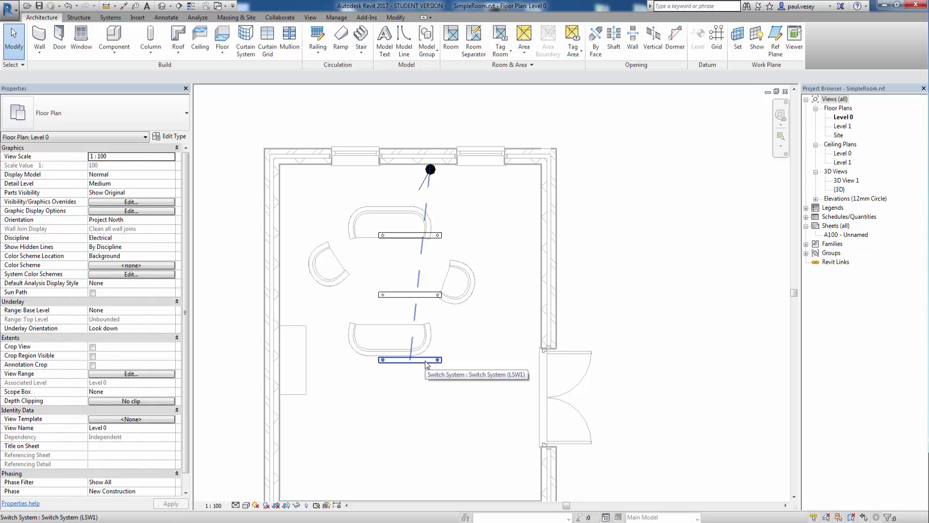
Step: Select switch system LSW1, dismiss the colour scheme notification and start editing the system
left_click(425, 361)
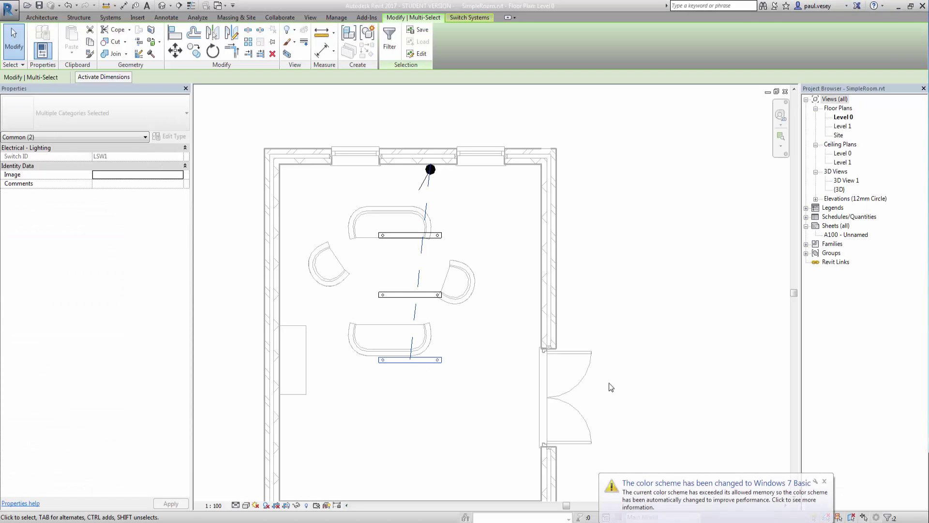
left_click(825, 481)
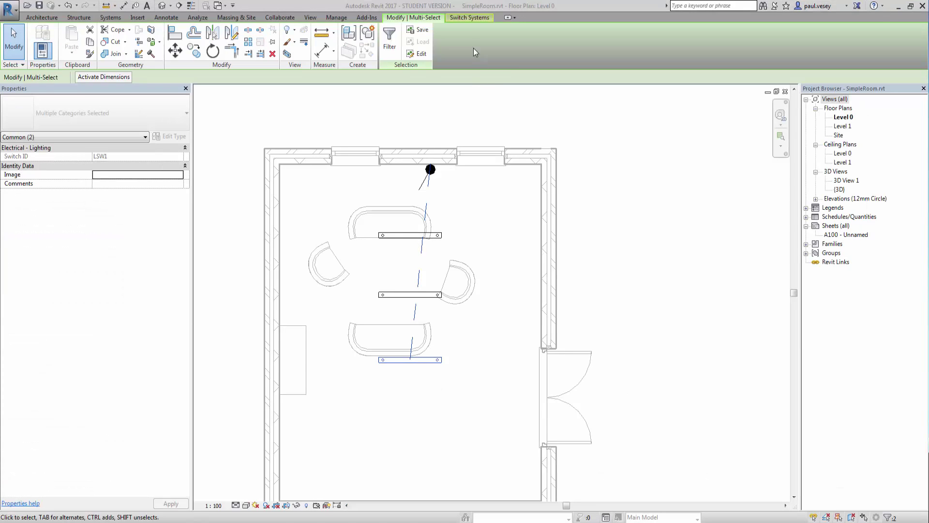
left_click(460, 17)
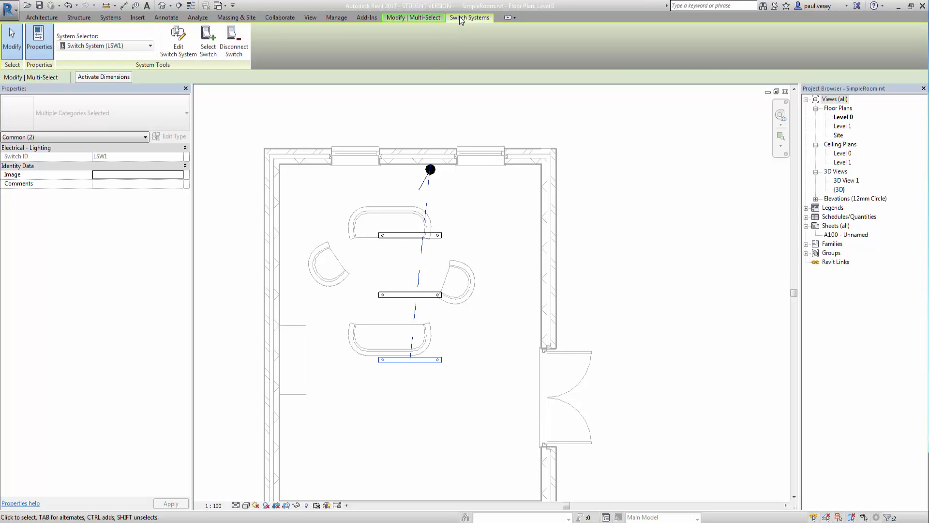
left_click(388, 18)
left_click(455, 19)
left_click(179, 48)
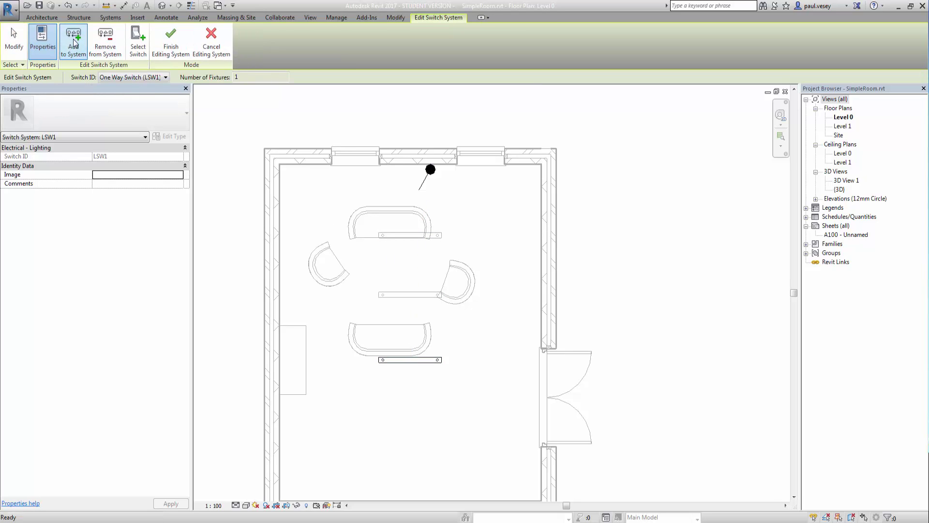
Step: Add the middle and top pendant lights to LSW1 and finish editing the system
left_click(74, 46)
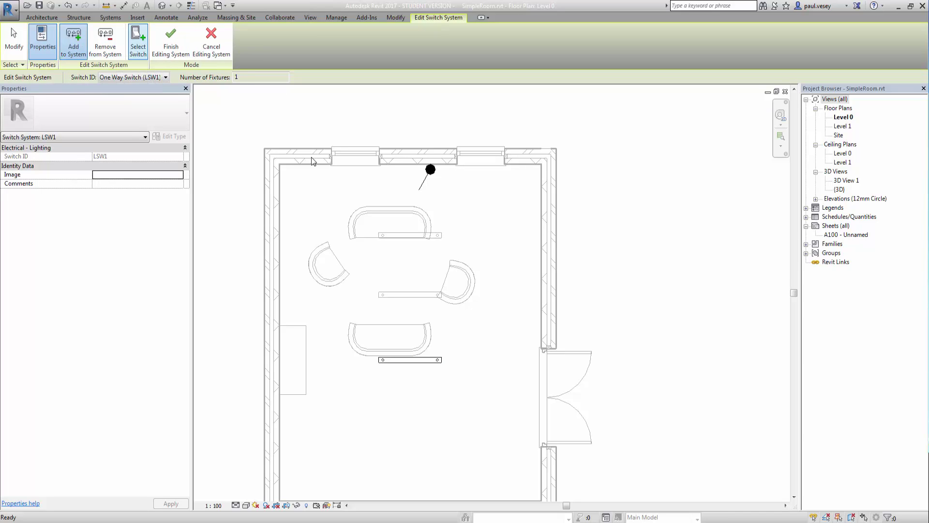
left_click(388, 295)
left_click(393, 237)
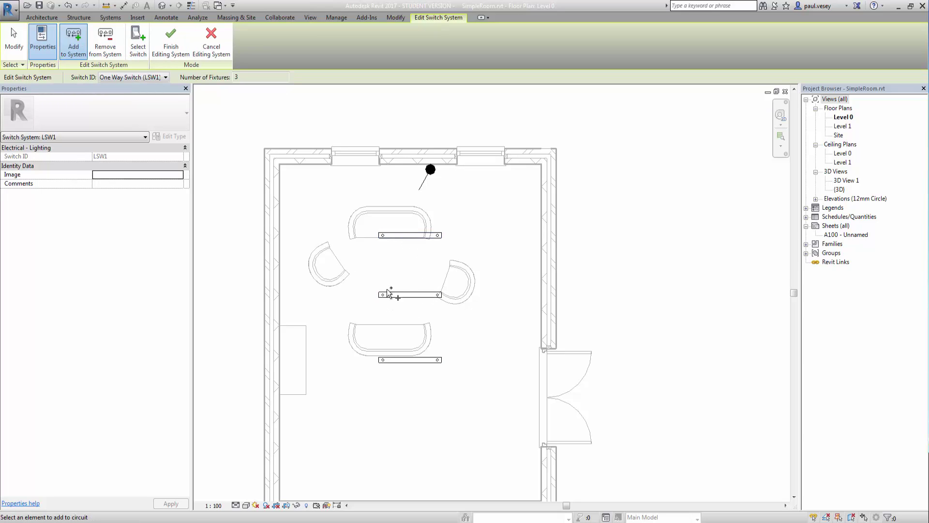
left_click(171, 41)
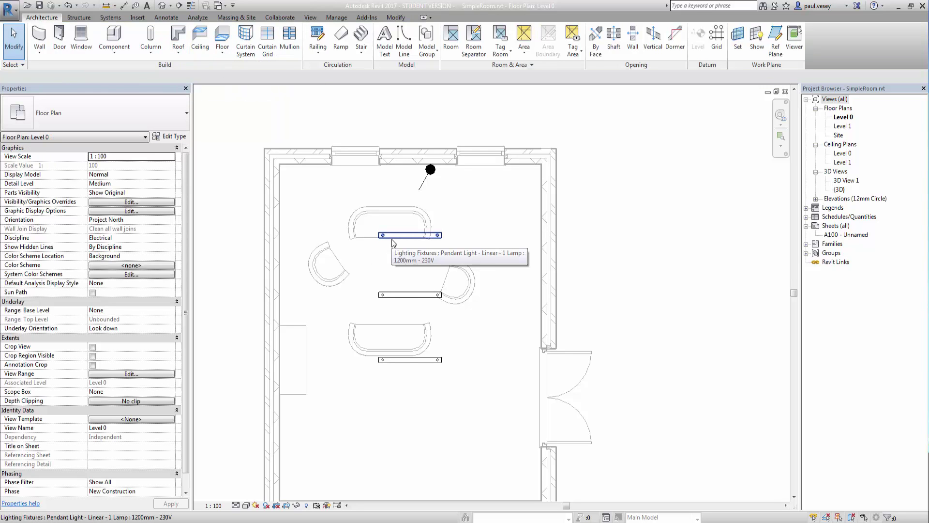
key("Tab")
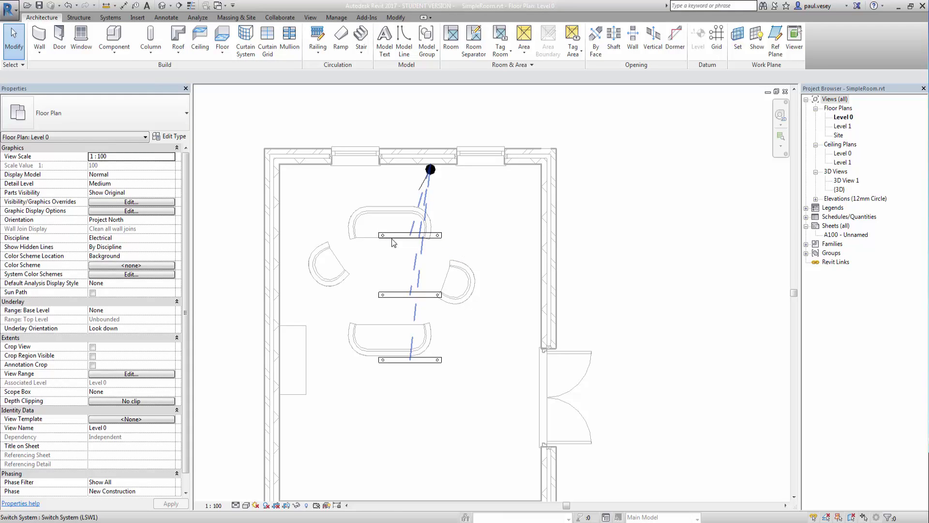
left_click(391, 237)
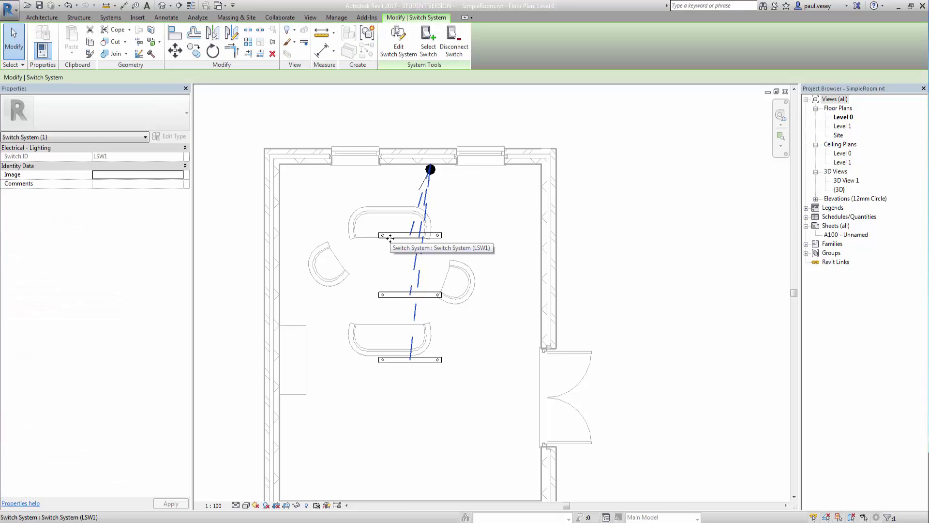
key("Escape")
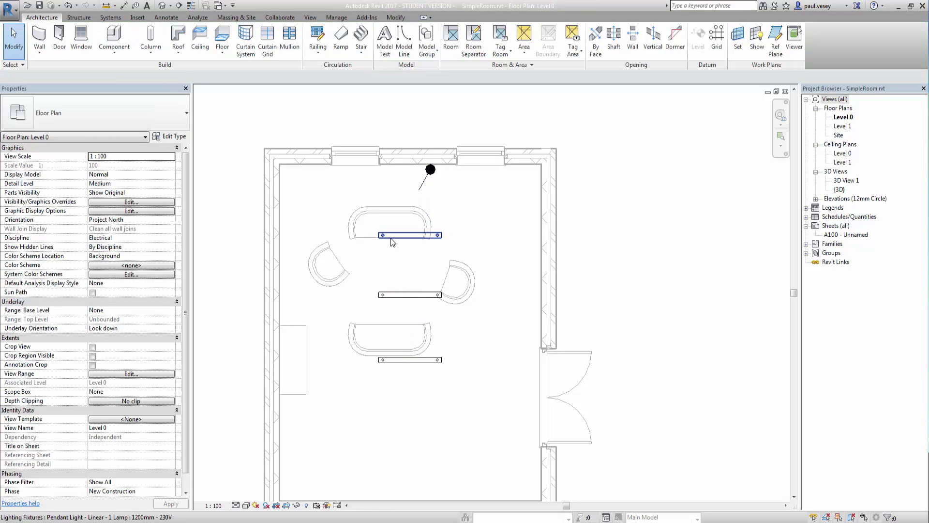
key("Tab")
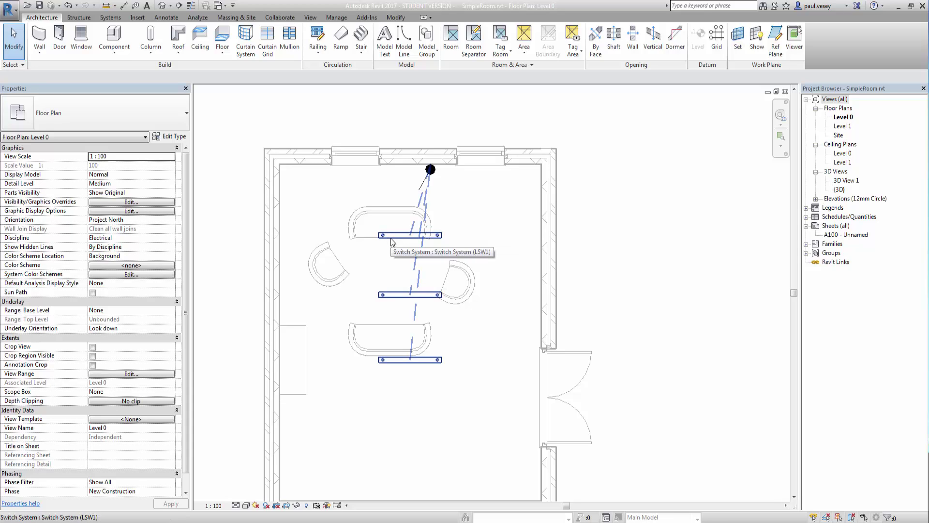
left_click(393, 242)
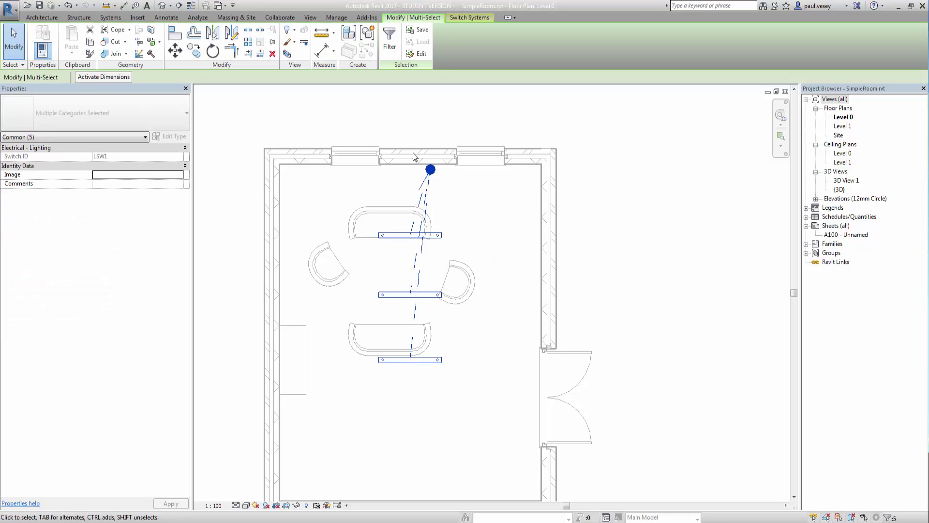
left_click(467, 205)
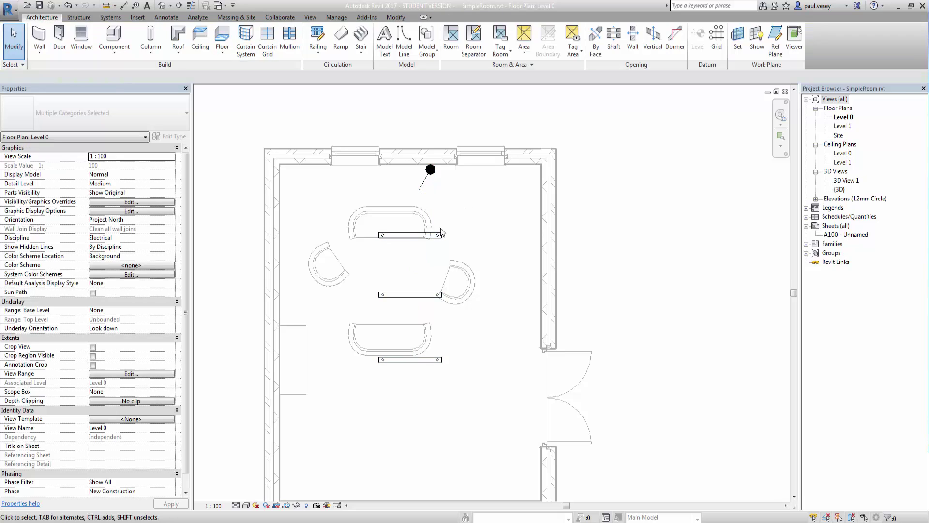
key("Tab")
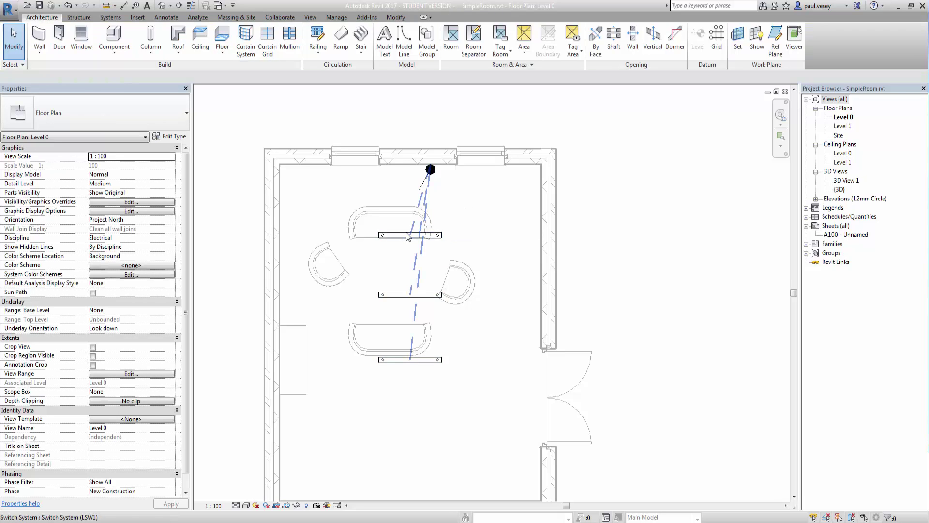
key("Tab")
key("Tab")
Step: Select the top-wall light switch together with the top, middle and bottom pendant lights
left_click(408, 237)
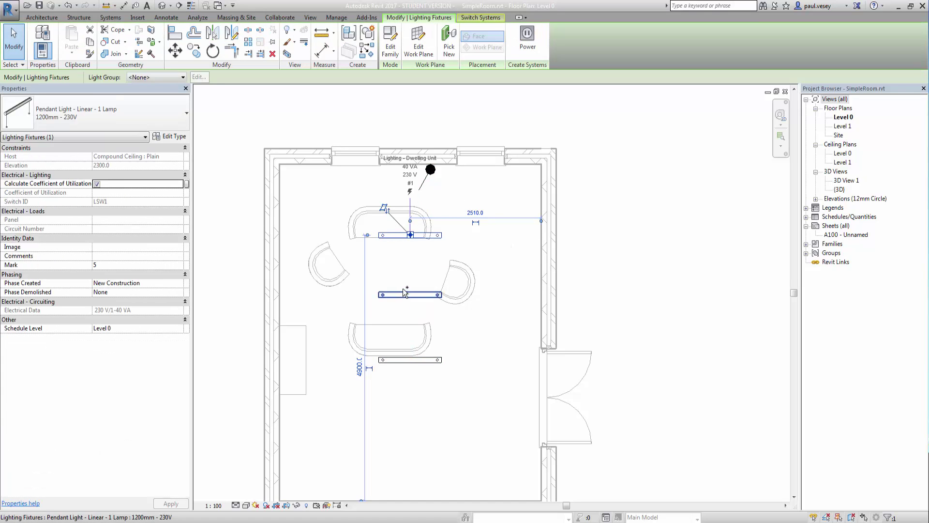
left_click(473, 244)
left_click(430, 172)
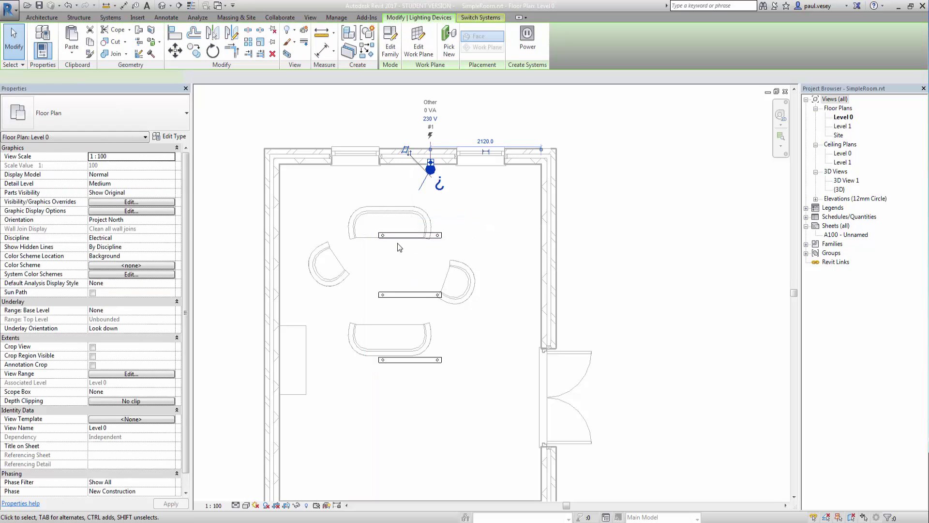
left_click(394, 237, "ctrl")
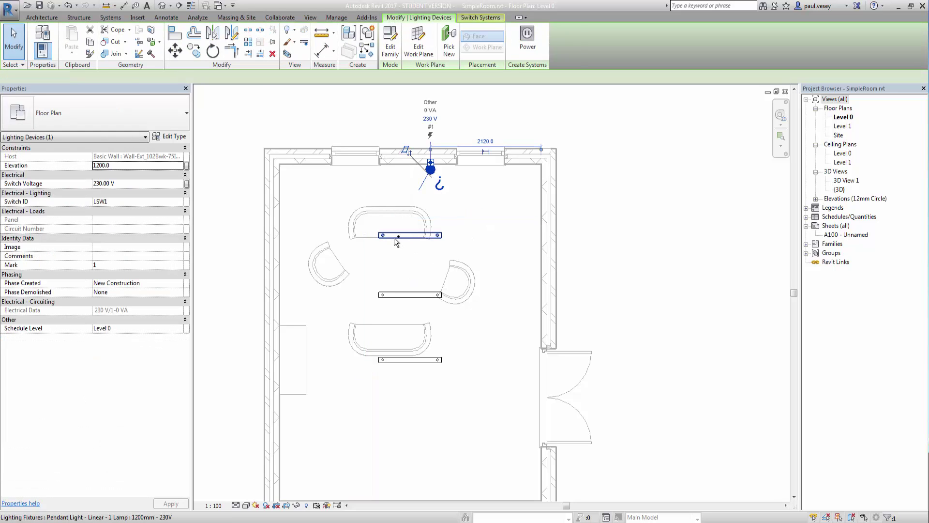
left_click(428, 305, "ctrl")
left_click(413, 361, "ctrl")
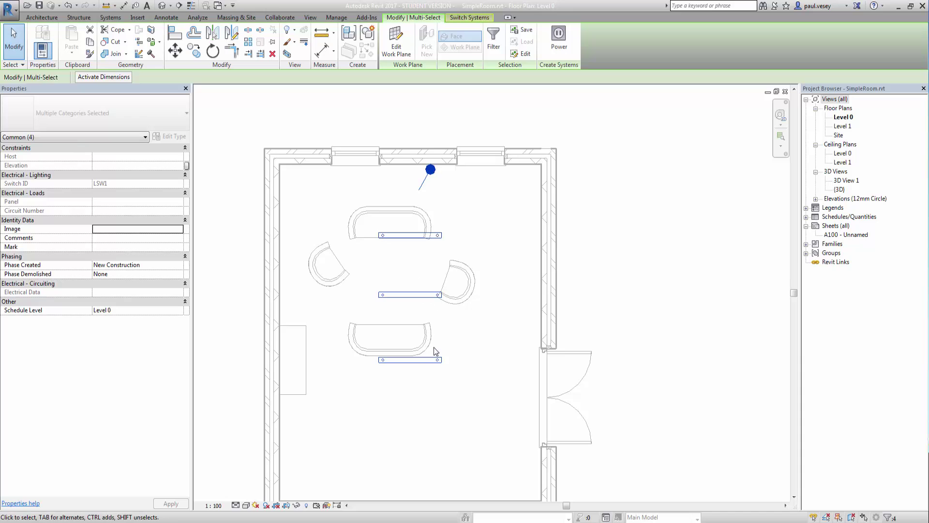
left_click(559, 41)
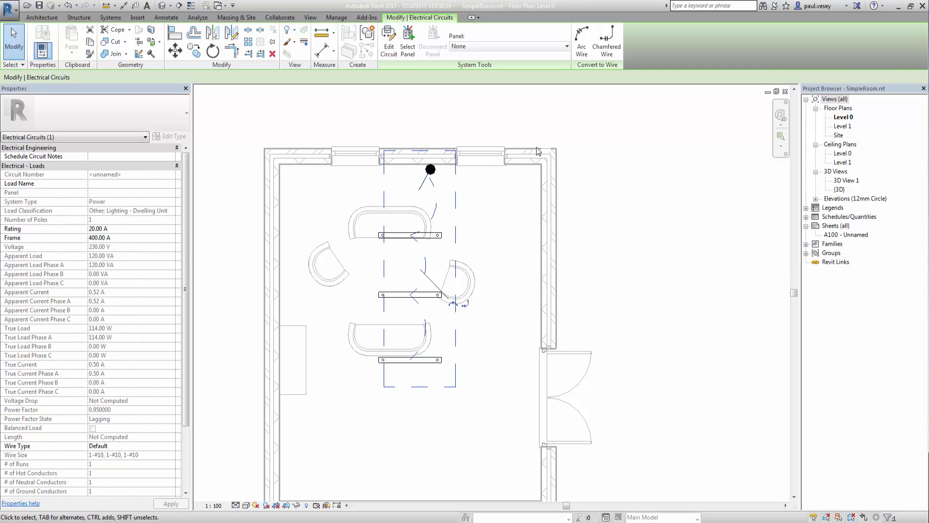
left_click(535, 43)
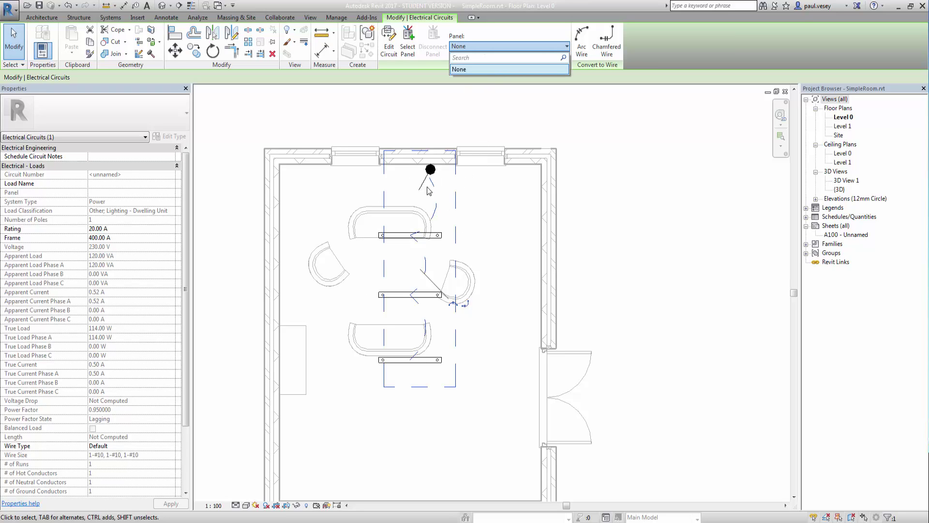
left_click(489, 209)
left_click(489, 209)
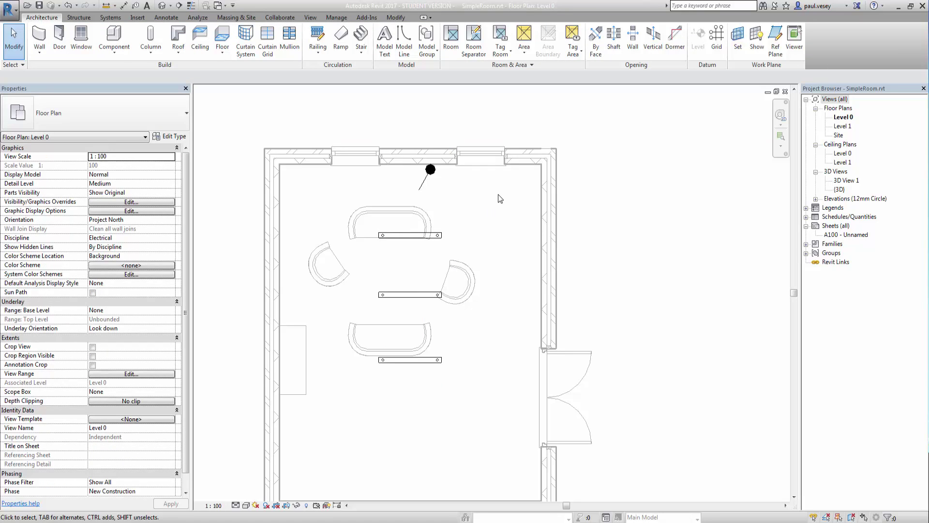
Step: Load a family for Electrical Equipment: Electrical > MEP > Electric Power > Distribution, 400V MCB Surface panelboard
left_click(110, 18)
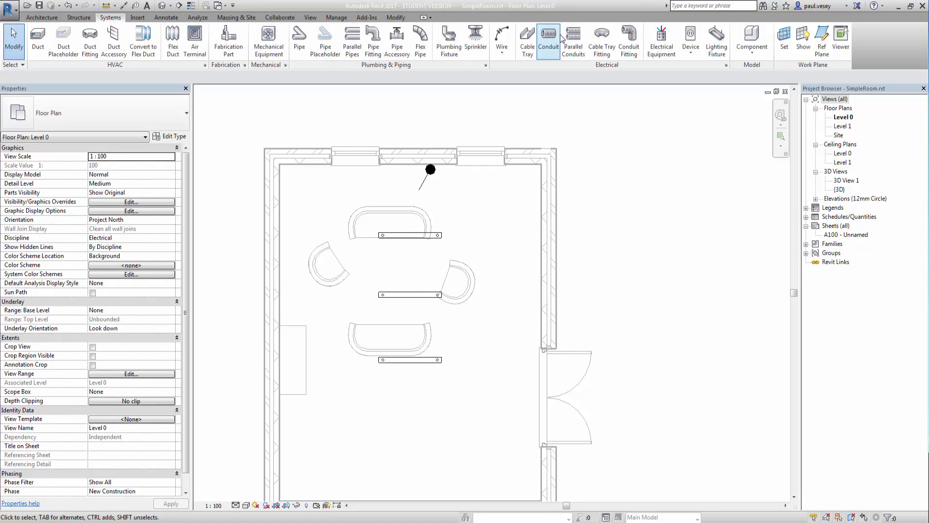
left_click(653, 55)
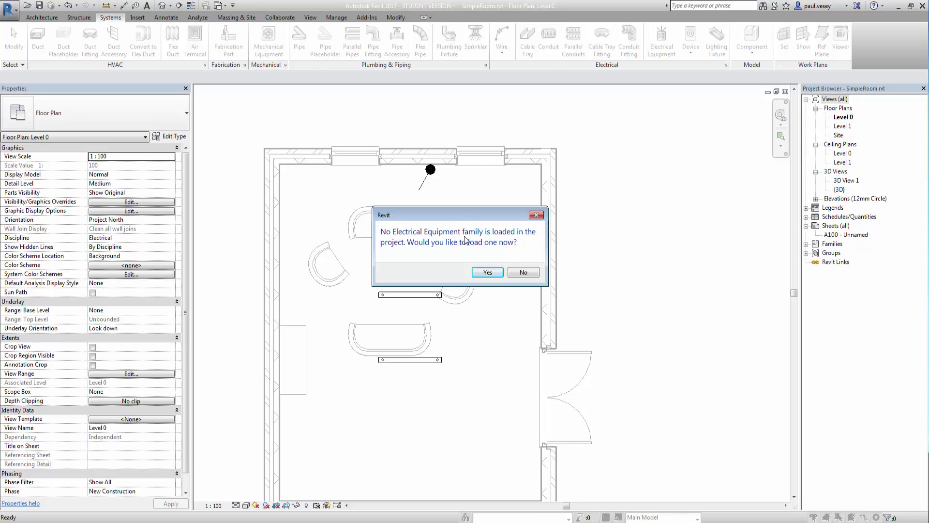
left_click(487, 272)
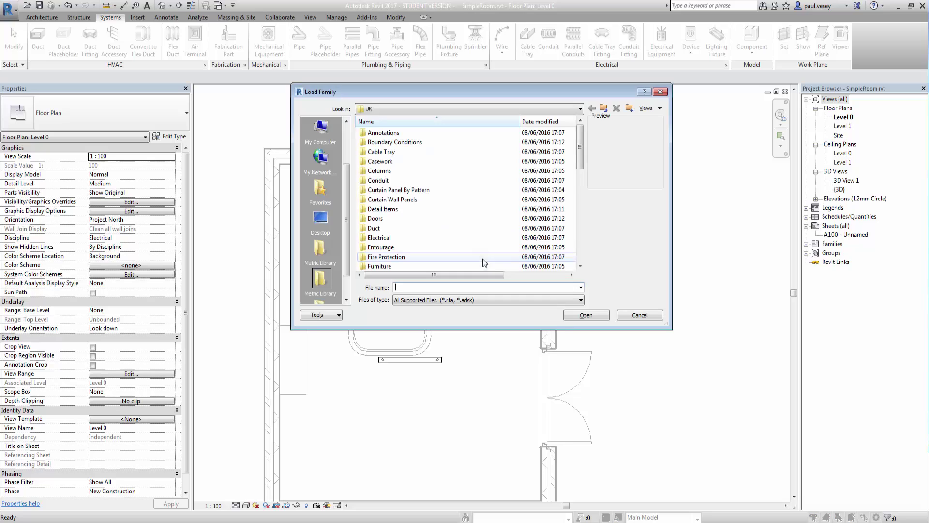
double_click(401, 238)
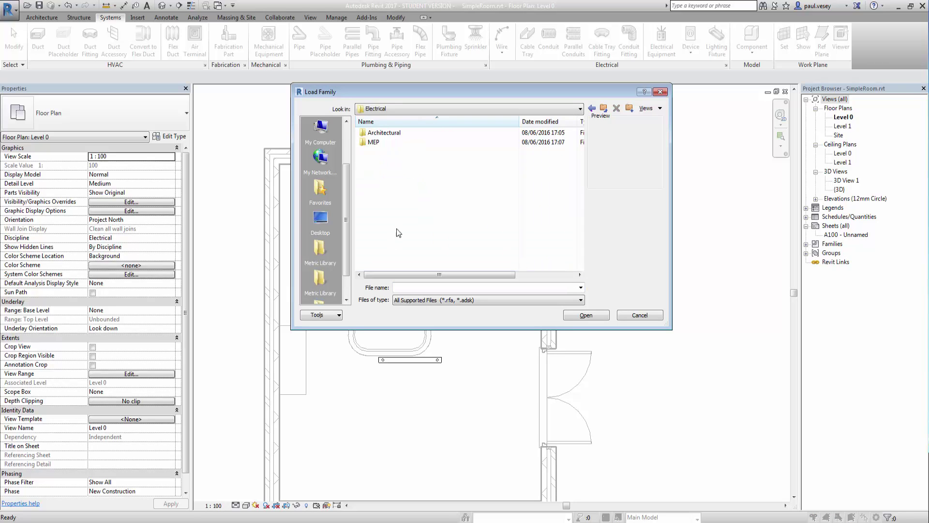
double_click(374, 142)
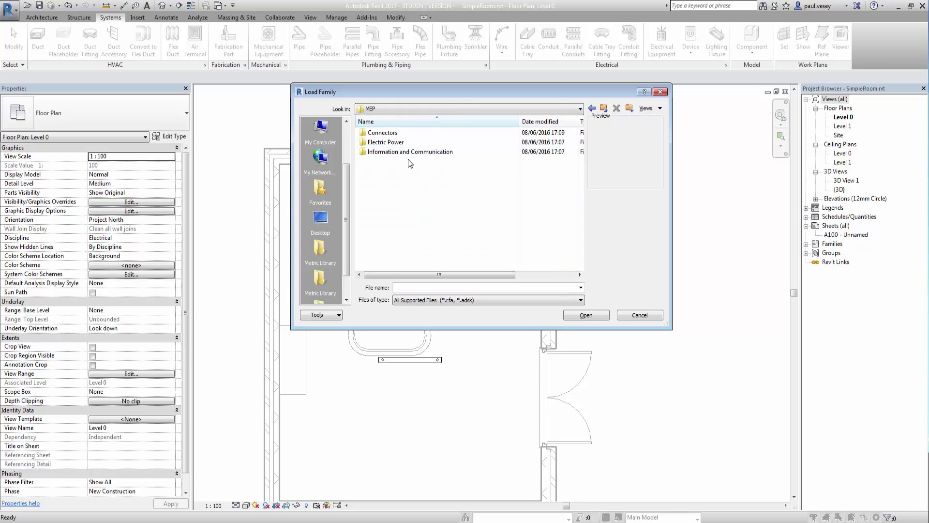
double_click(387, 143)
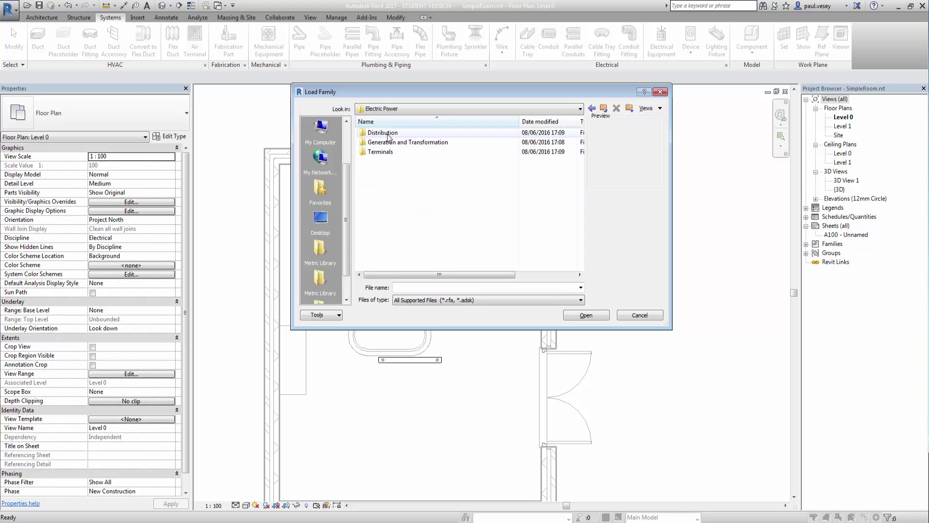
double_click(384, 133)
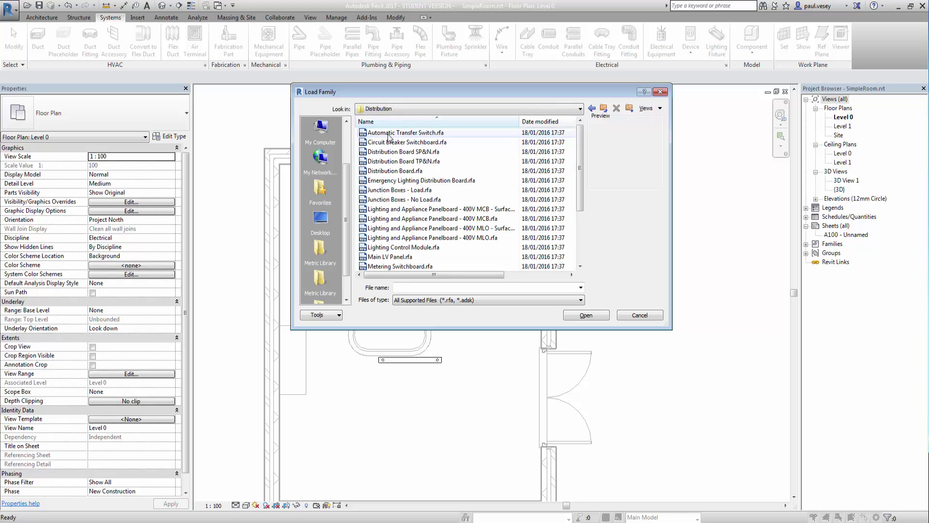
left_click(415, 213)
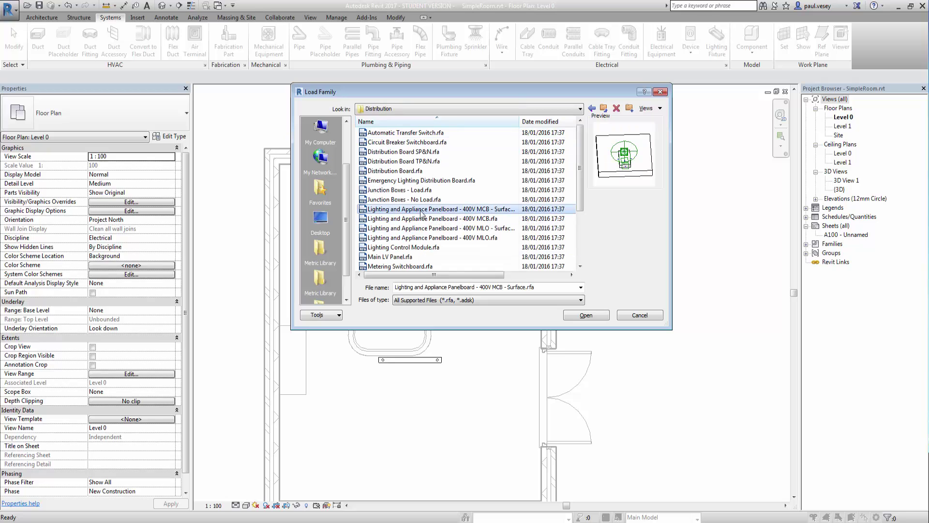
Step: Load the panelboard family and place one panelboard on the room's left wall
left_click(570, 317)
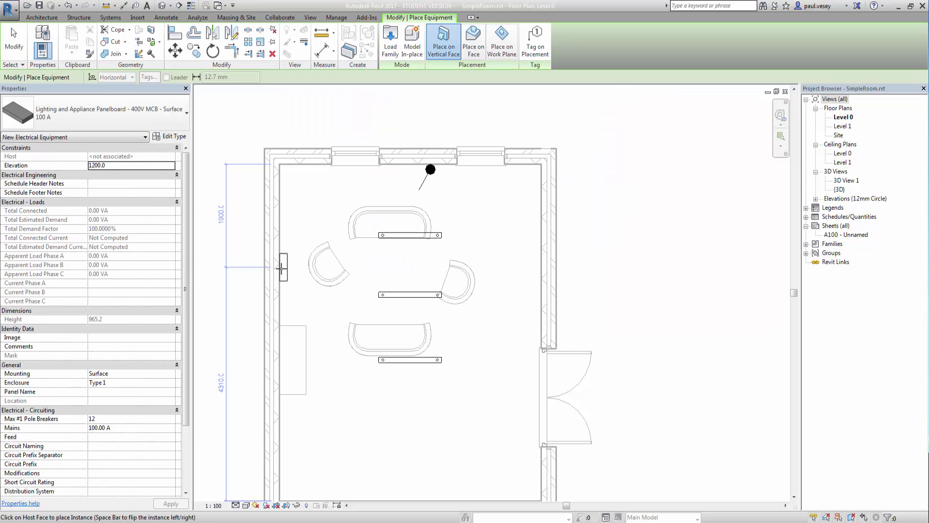
left_click(281, 267)
right_click(297, 214)
left_click(328, 222)
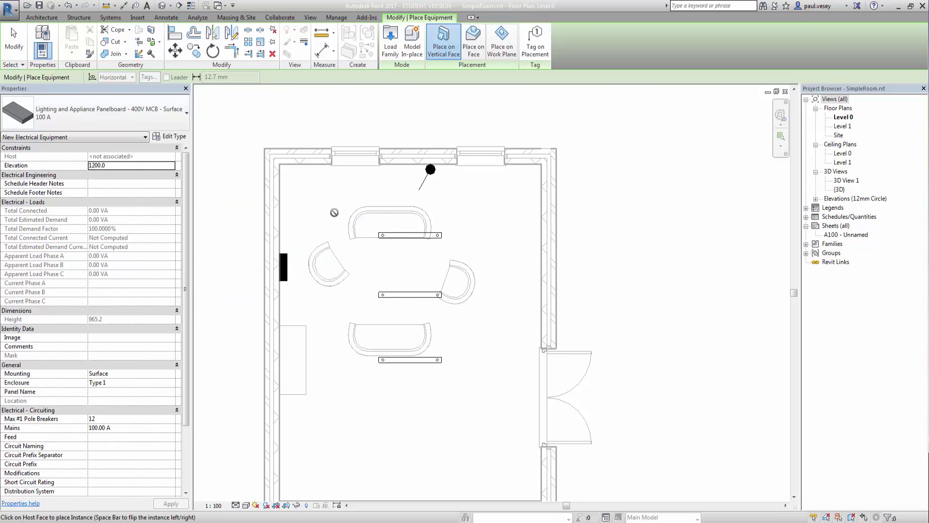
right_click(333, 206)
left_click(358, 213)
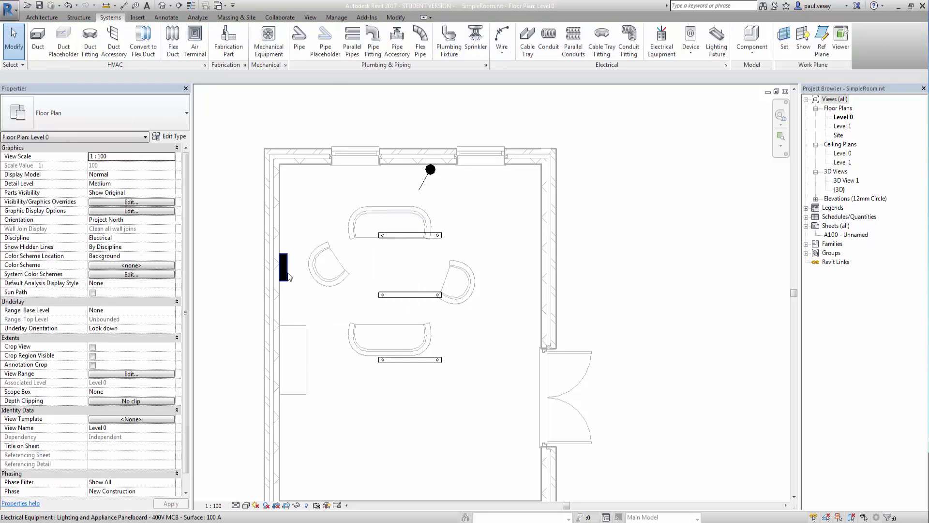
Step: Select the placed panelboard and set its Panel Name to Panel 1
left_click(283, 267)
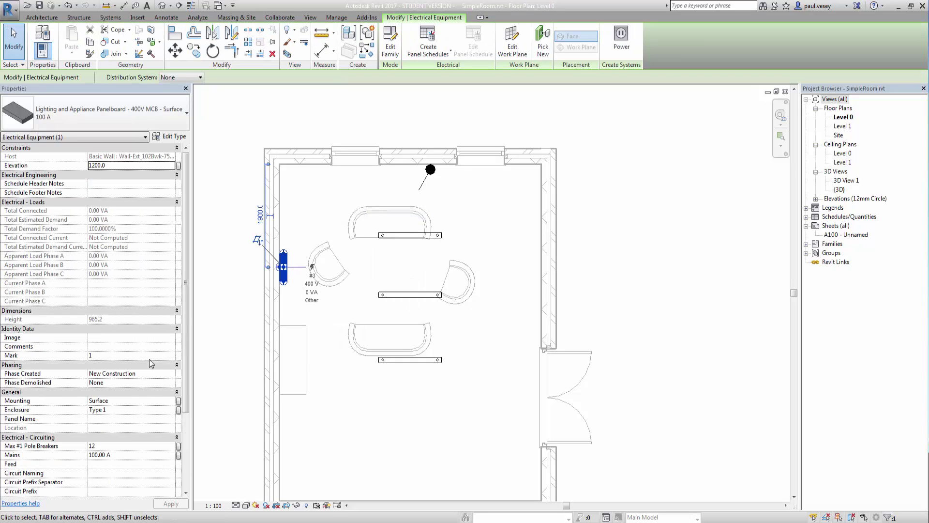
scroll(188, 315, "down", 1)
scroll(188, 315, "down", 3)
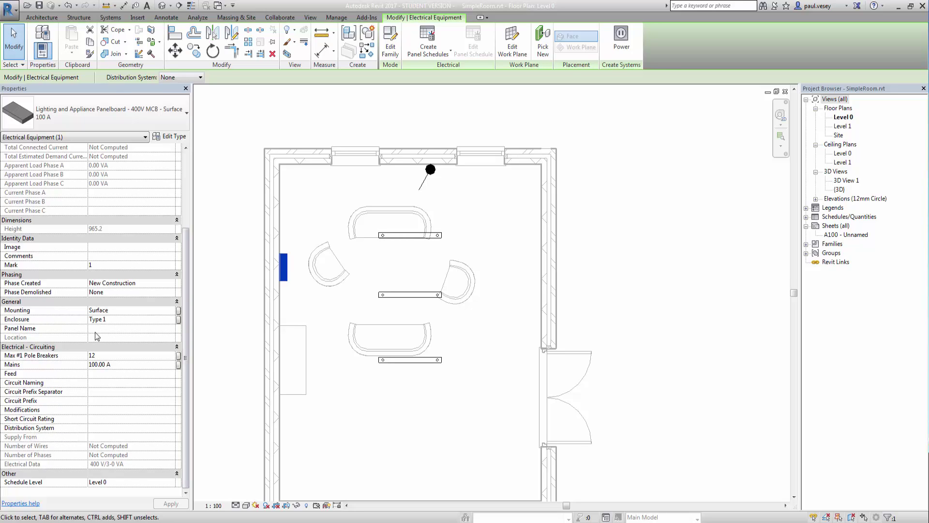
left_click(171, 328)
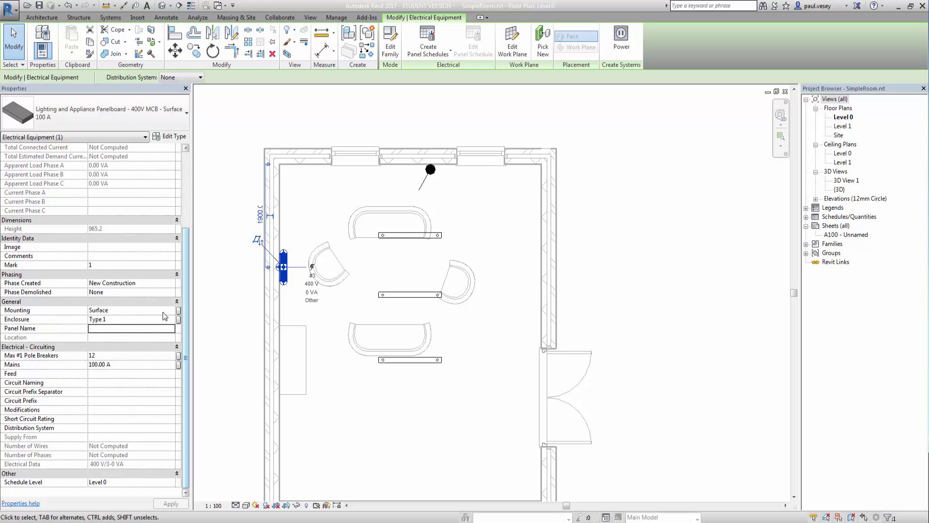
left_click(131, 329)
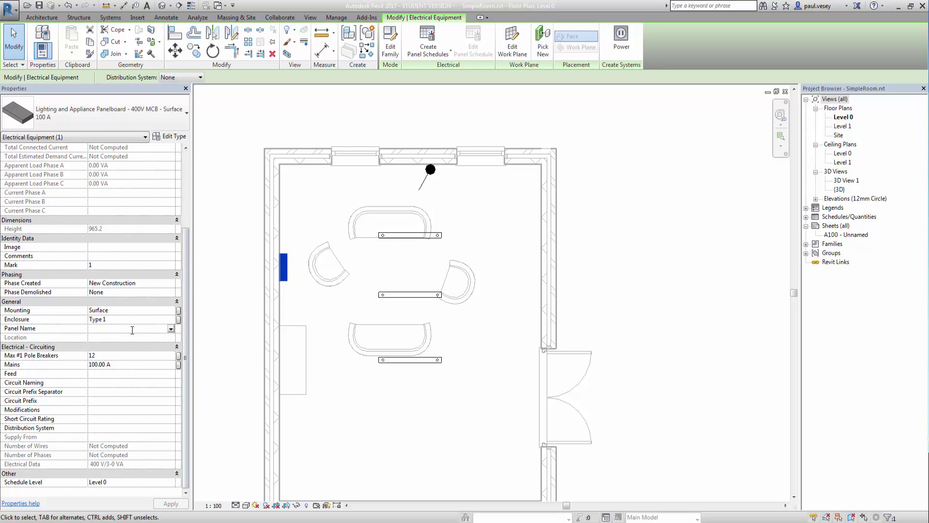
type("Panel 1")
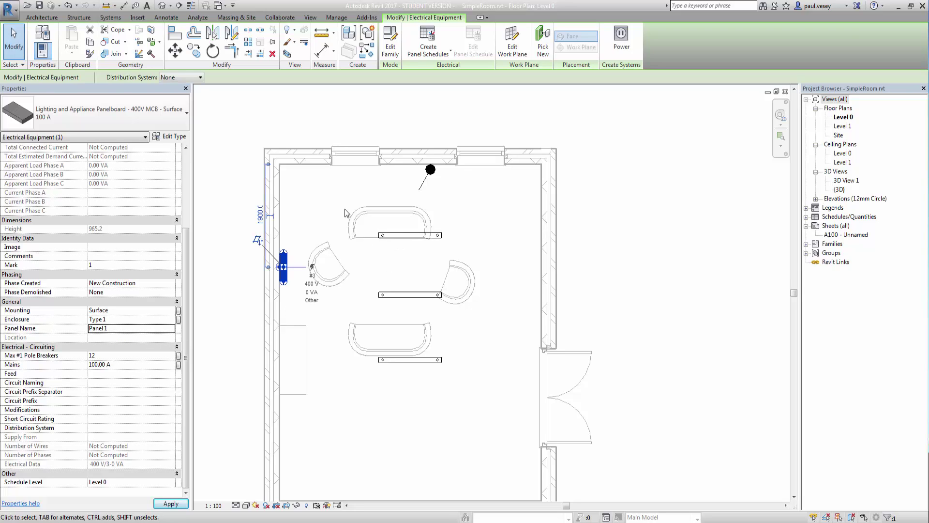
left_click(397, 246)
key("Tab")
key("Tab")
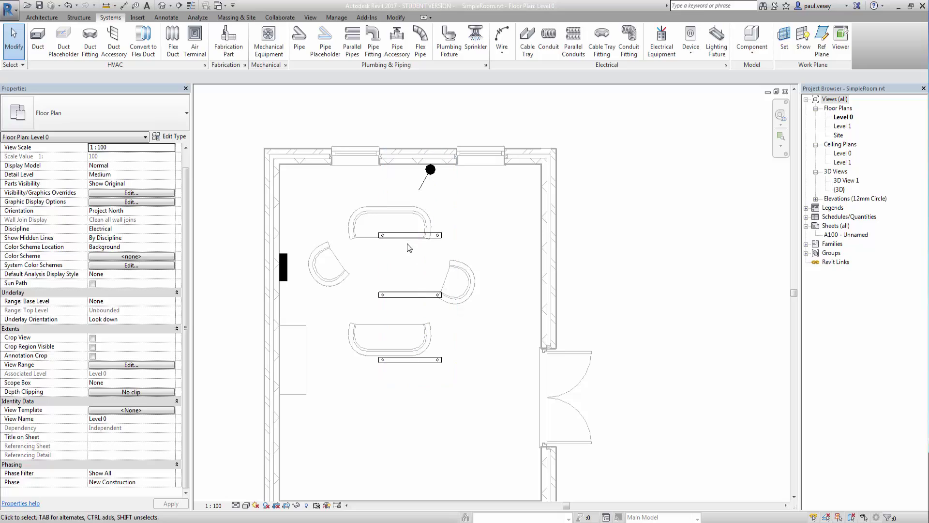
key("Tab")
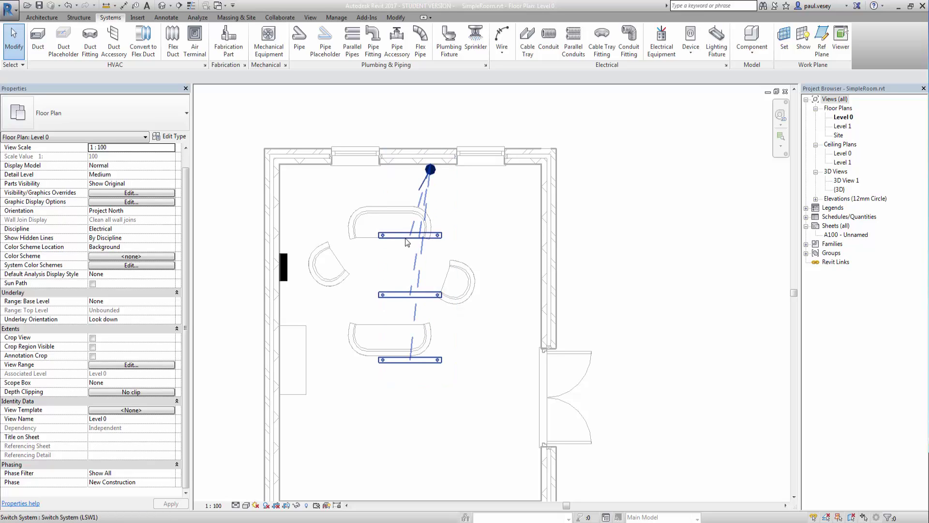
key("Tab")
left_click(407, 241)
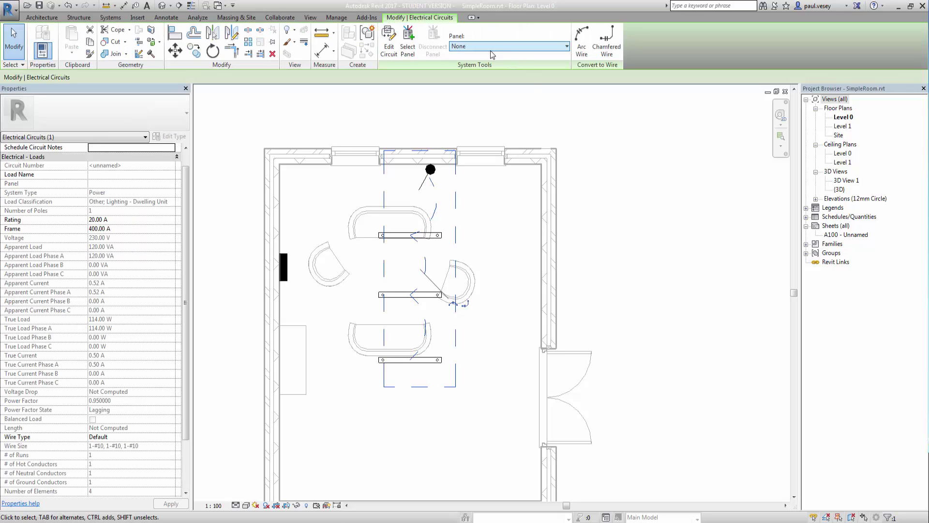
left_click(513, 47)
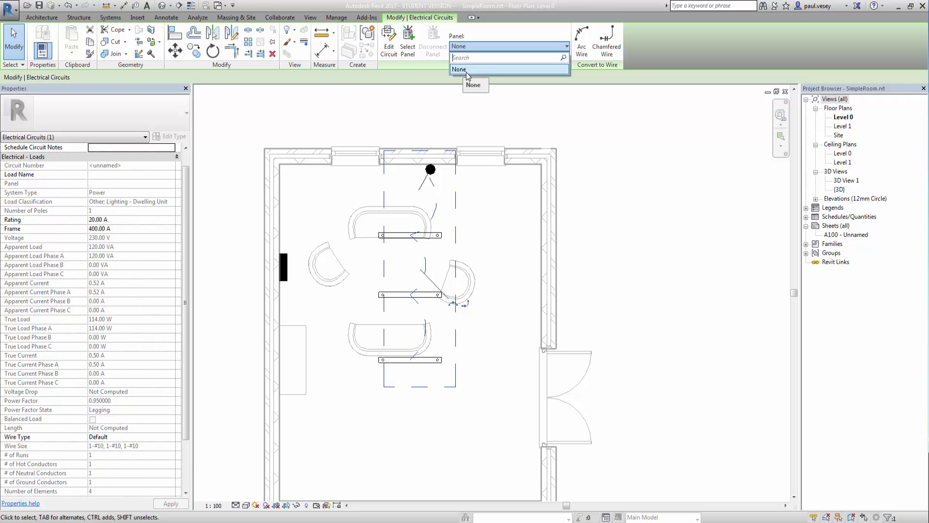
left_click(440, 102)
left_click(440, 103)
left_click(284, 266)
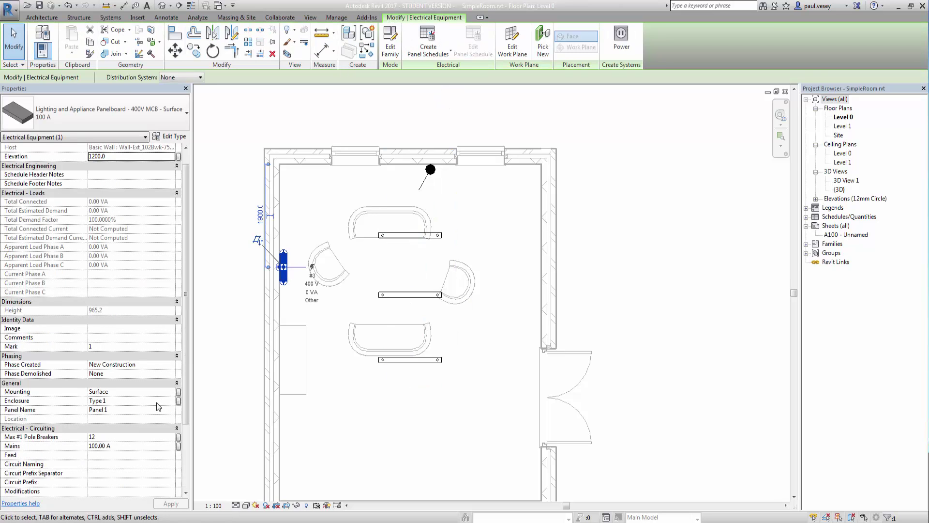
scroll(183, 453, "down", 3)
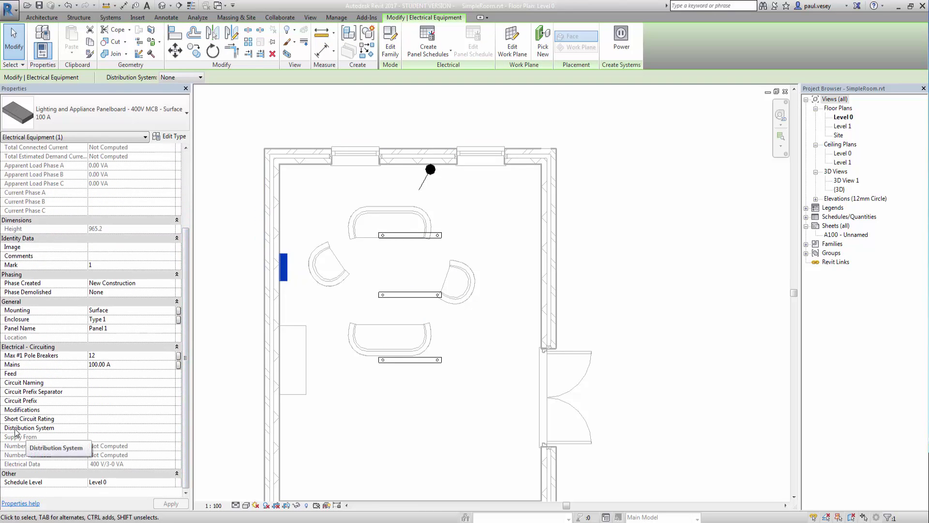
left_click(90, 428)
left_click(170, 428)
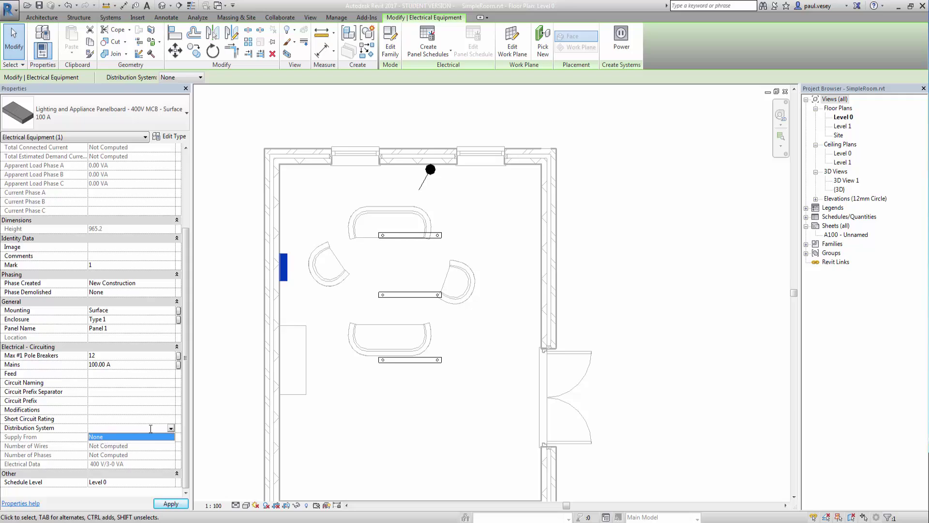
left_click(171, 428)
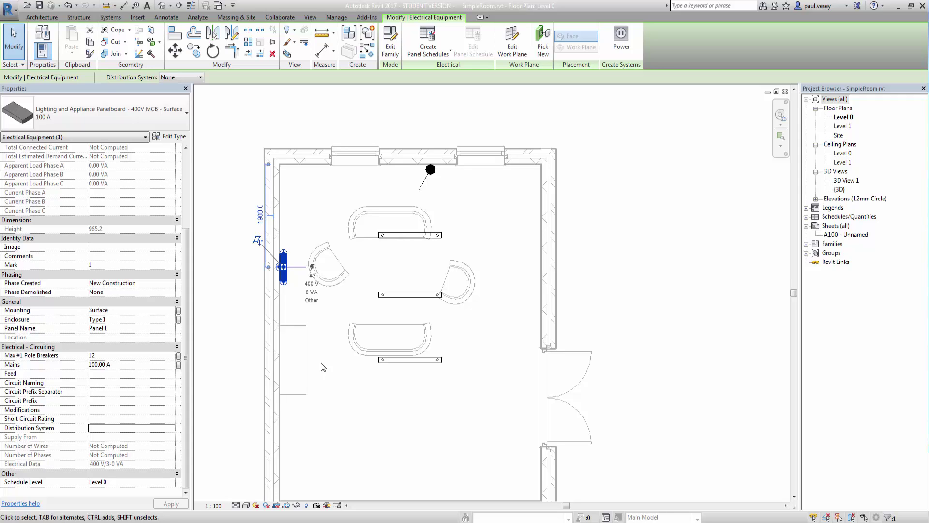
left_click(383, 268)
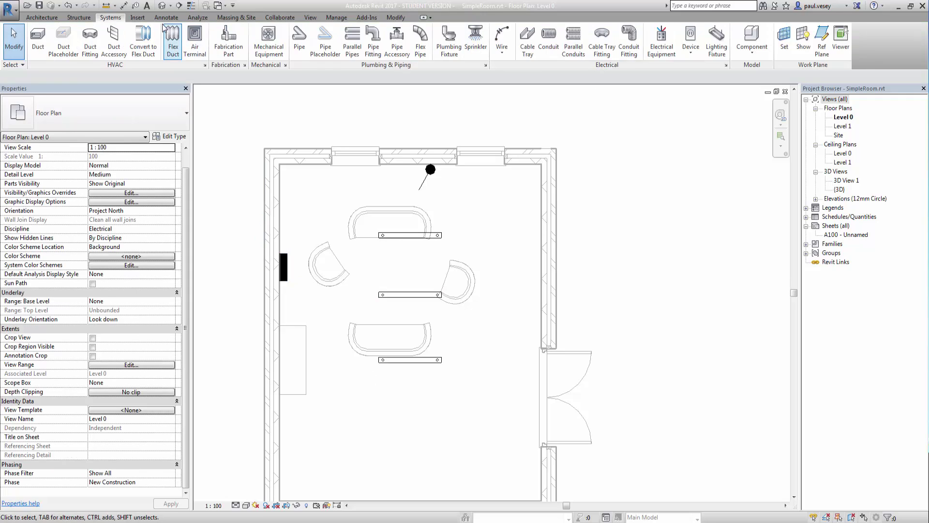
Step: Open Electrical Settings and add a new entry under Distribution Systems
left_click(726, 65)
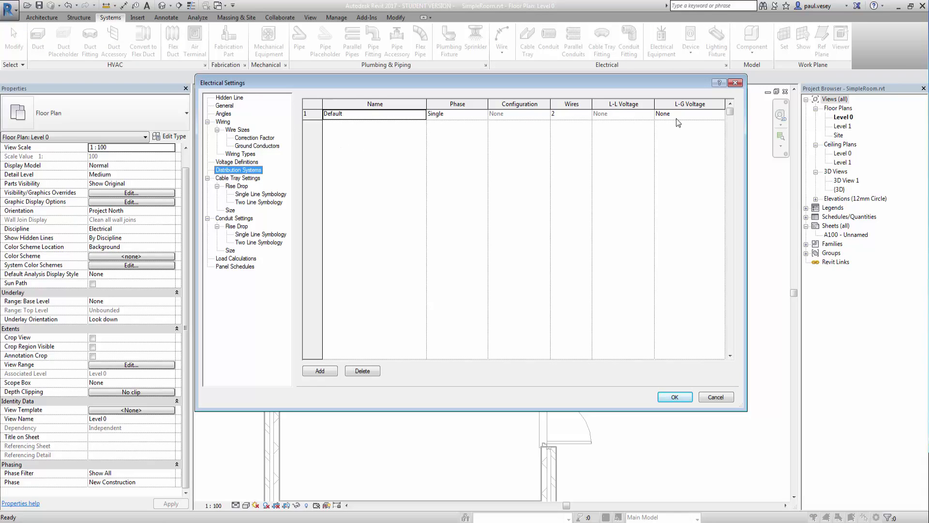
left_click(234, 163)
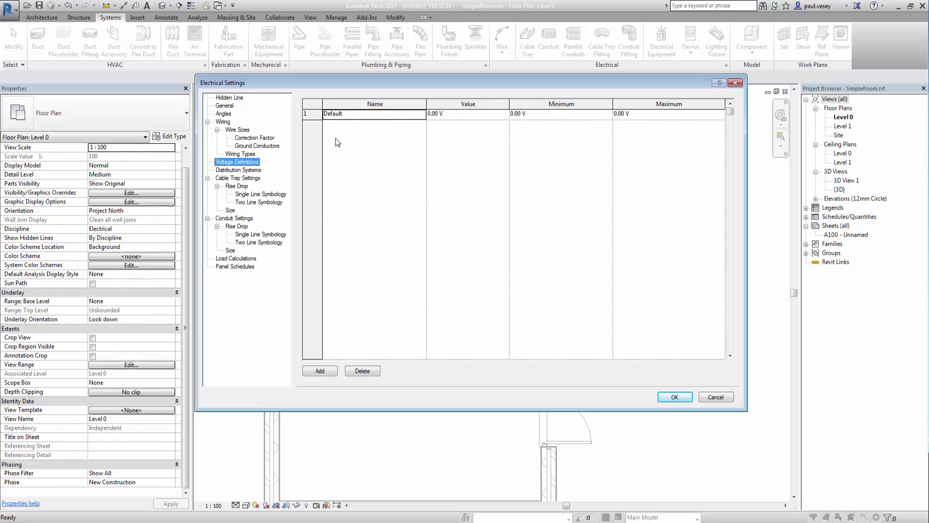
left_click(256, 170)
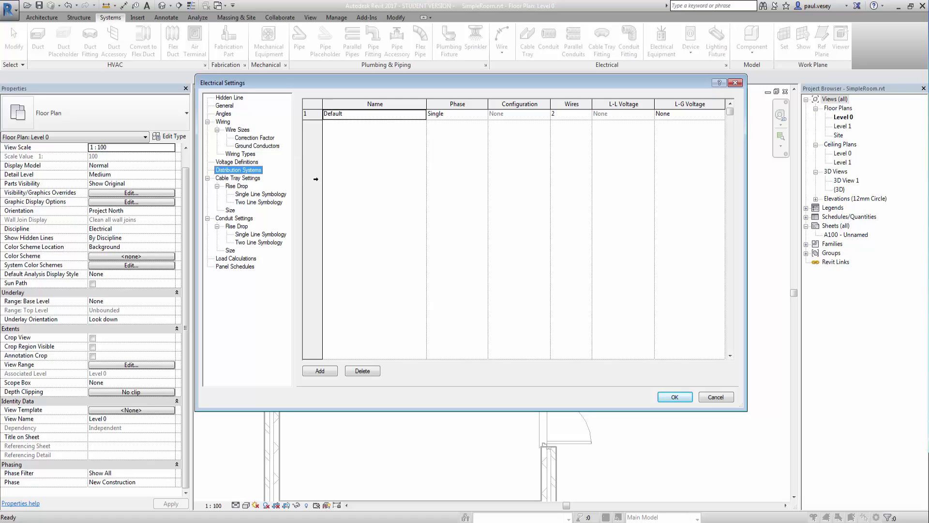
left_click(249, 162)
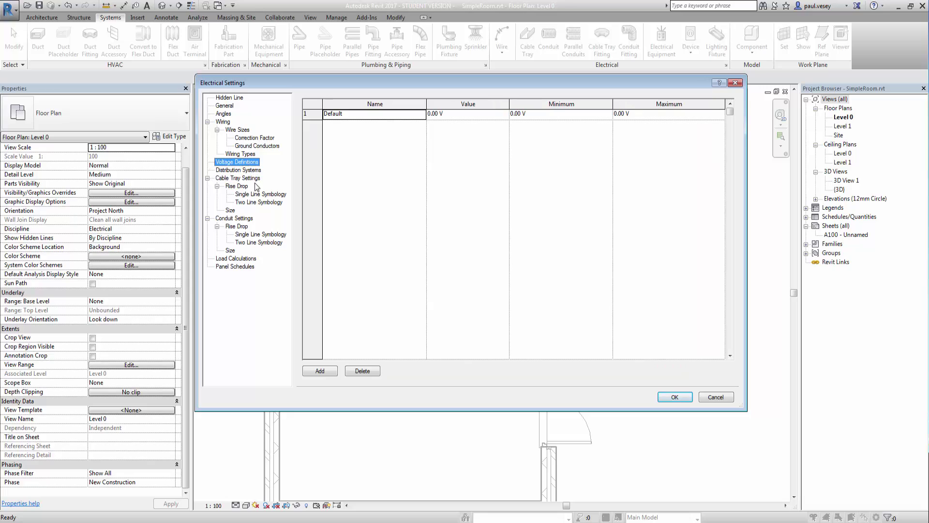
left_click(232, 171)
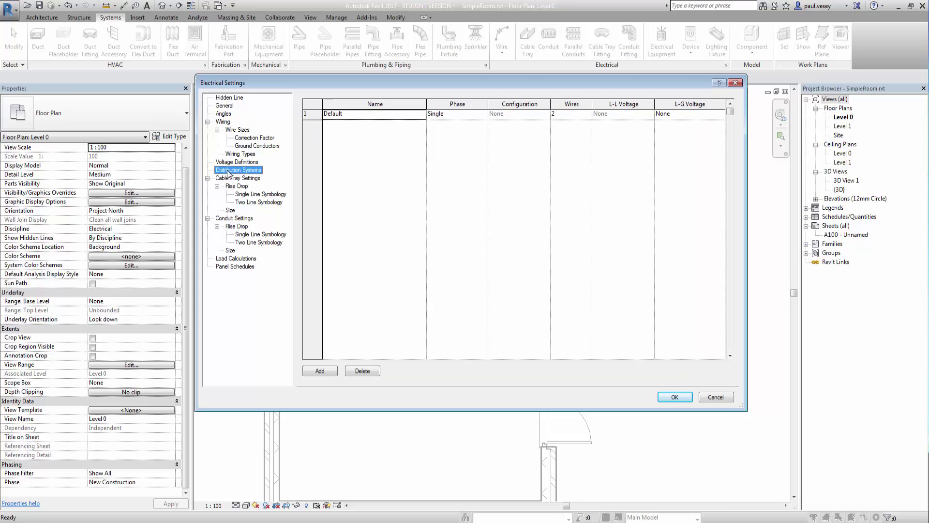
left_click(320, 371)
Step: Name the new system 230/400 Wye and make it three-phase with 4 wires
left_click(367, 126)
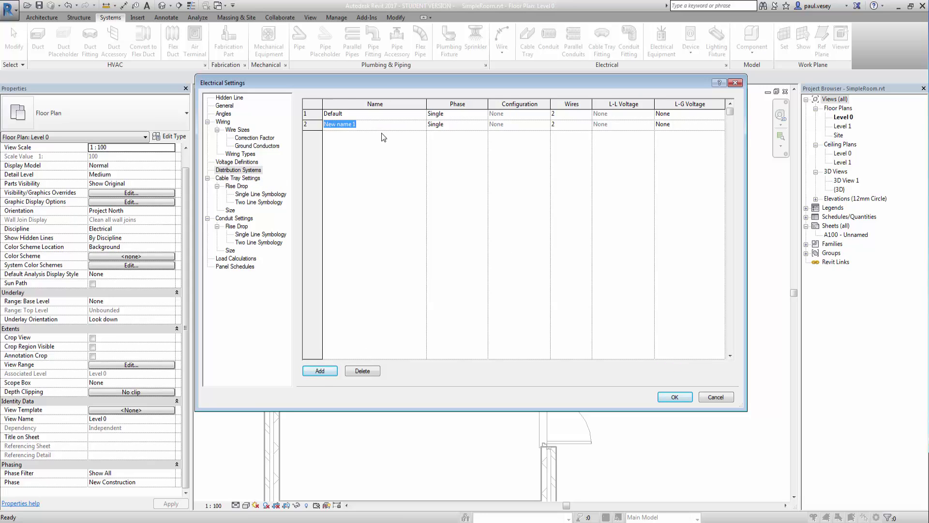
type("230/400")
left_click(443, 124)
left_click(483, 125)
left_click(444, 143)
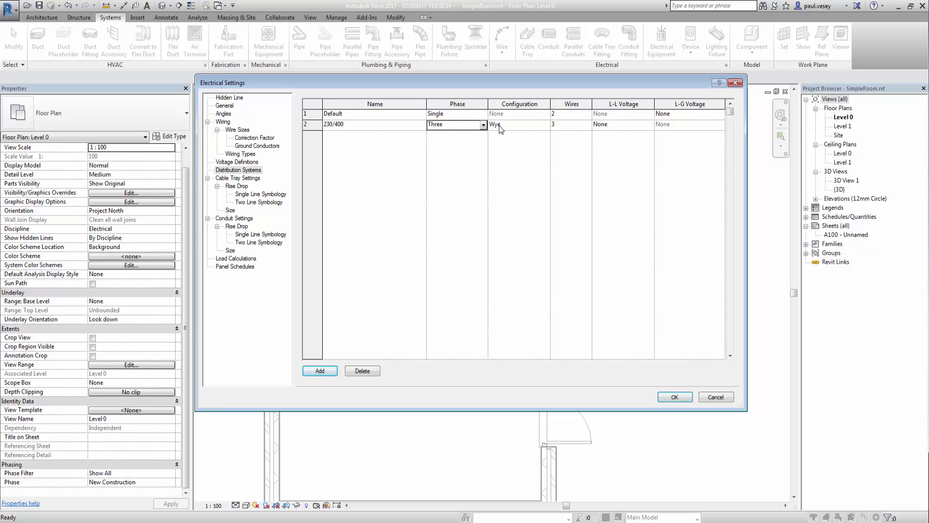
left_click(577, 126)
left_click(588, 124)
left_click(566, 141)
left_click(364, 125)
type("Wye")
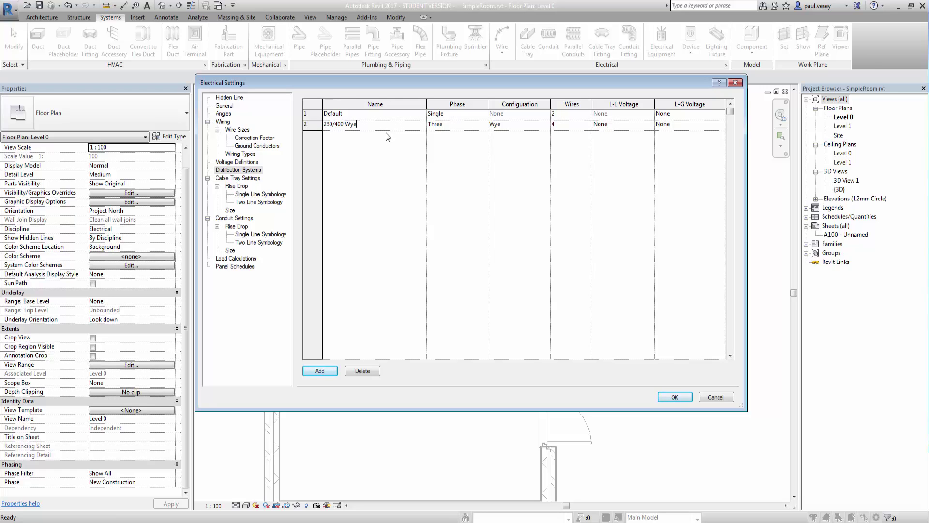
Step: Check the line-to-line voltage choices, finding no suitable voltages defined yet
left_click(611, 126)
left_click(650, 125)
left_click(650, 125)
Step: Add a 230V voltage definition: 230 V value, 220 V minimum, 240 V maximum
left_click(245, 163)
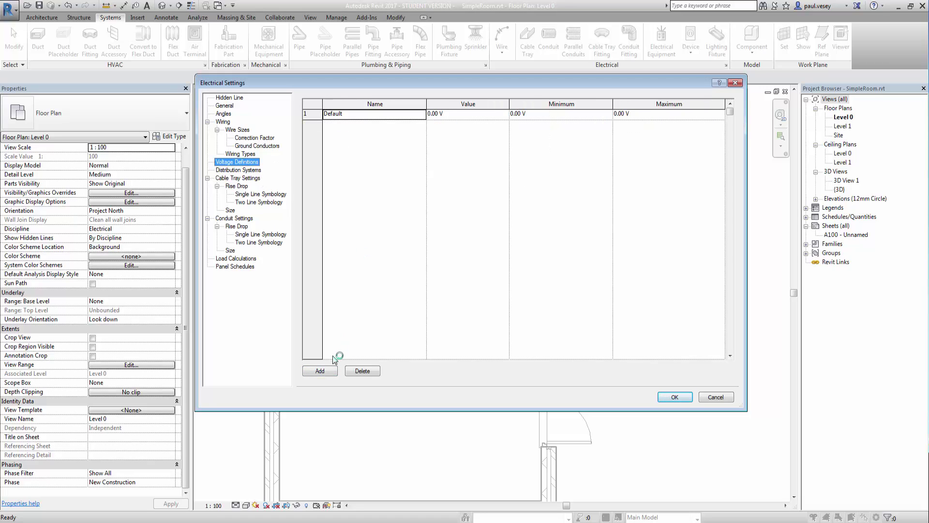
left_click(326, 371)
left_click(377, 126)
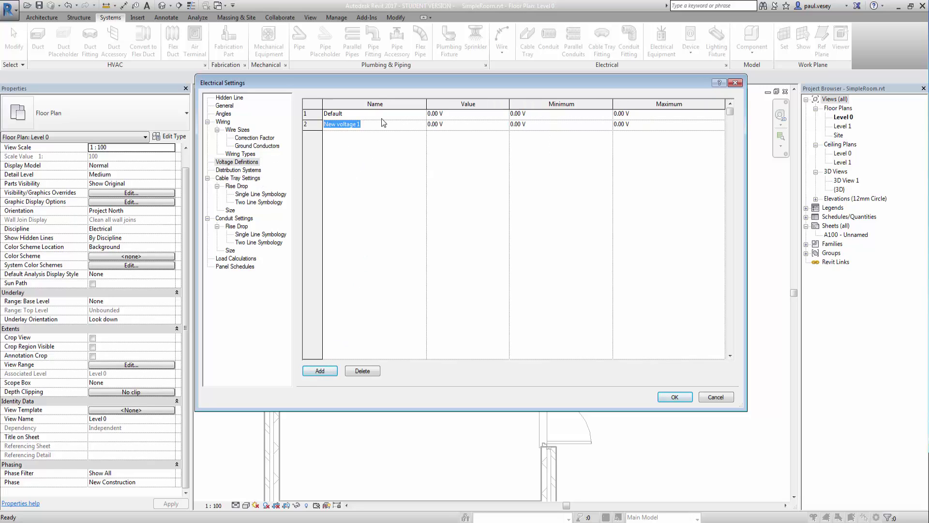
type("230V")
left_click(462, 126)
type("23")
key("Tab")
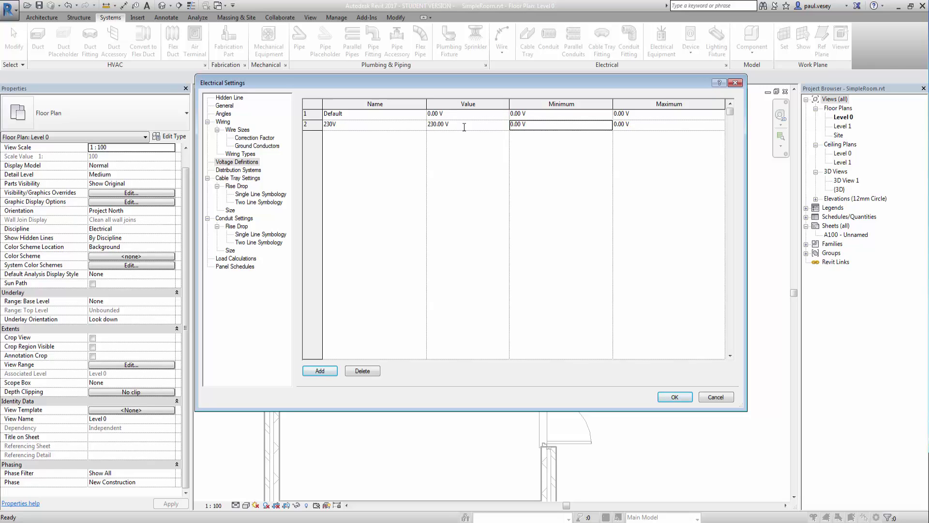
type("220")
key("Tab")
type("240")
key("Return")
Step: Add a 400V voltage definition: 400 V value, 380 V minimum, 420 V maximum
left_click(328, 372)
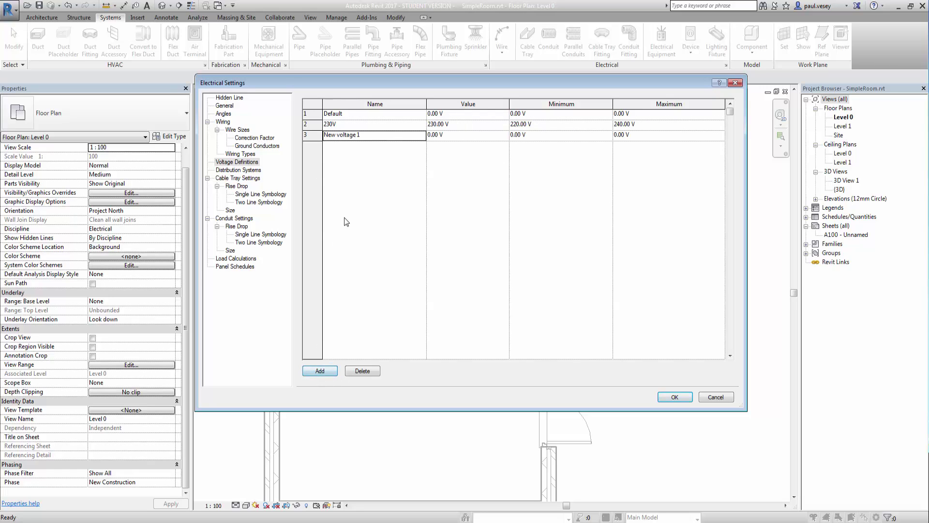
left_click(374, 136)
type("400")
key("Tab")
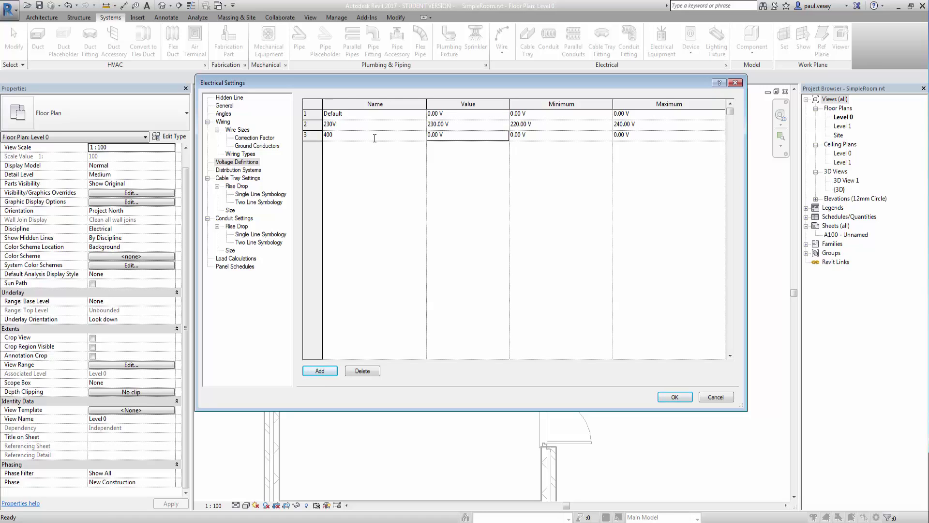
type("400")
key("Tab")
type("3")
key("Tab")
type("42")
key("Return")
left_click(375, 137)
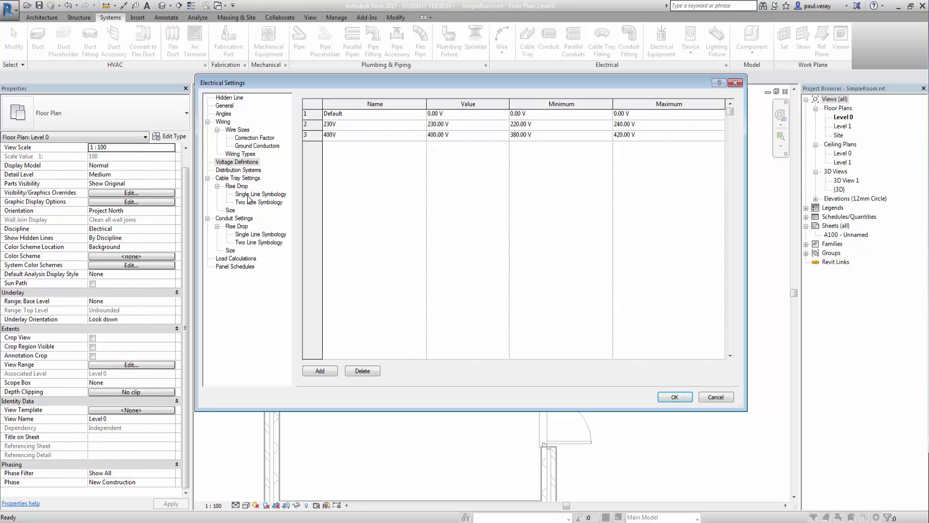
Step: Give 230/400 Wye 400V line-to-line and 230V line-to-ground, then OK the settings
left_click(245, 171)
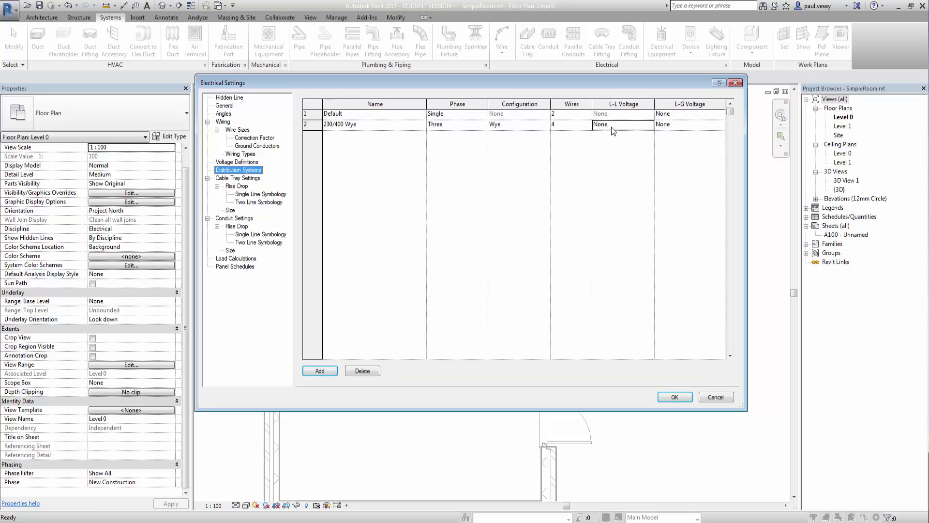
left_click(612, 124)
left_click(650, 125)
left_click(599, 150)
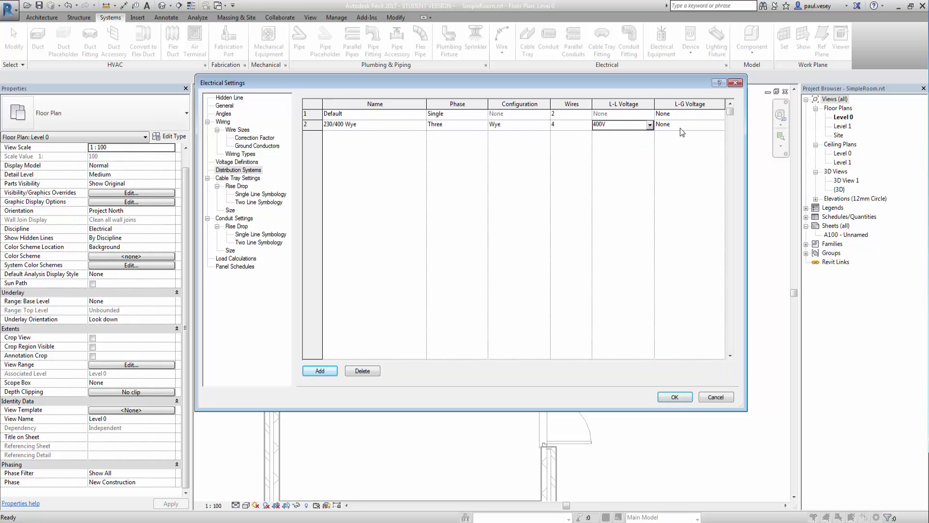
left_click(680, 124)
left_click(720, 126)
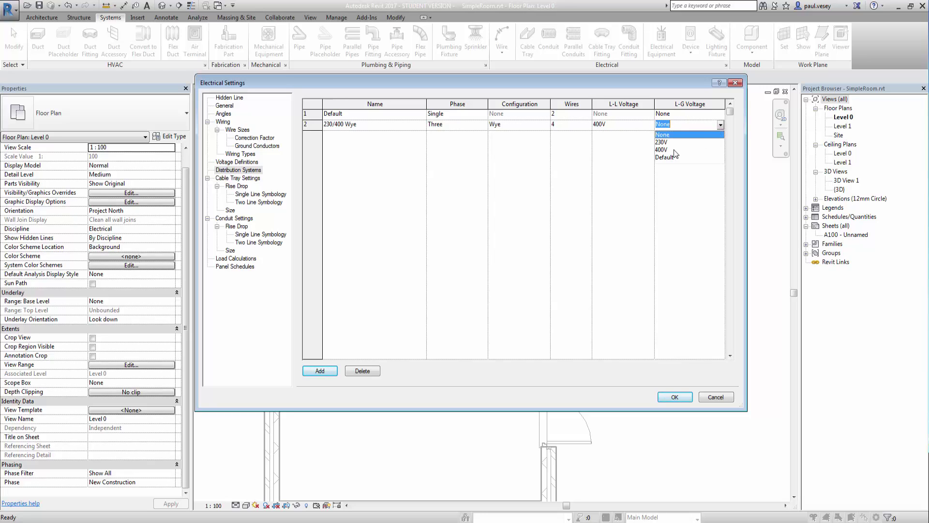
left_click(667, 142)
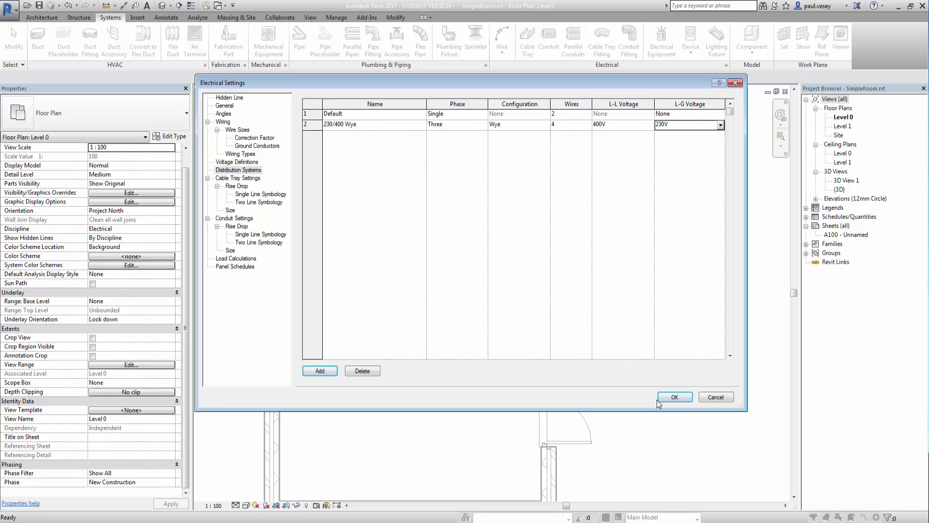
left_click(674, 397)
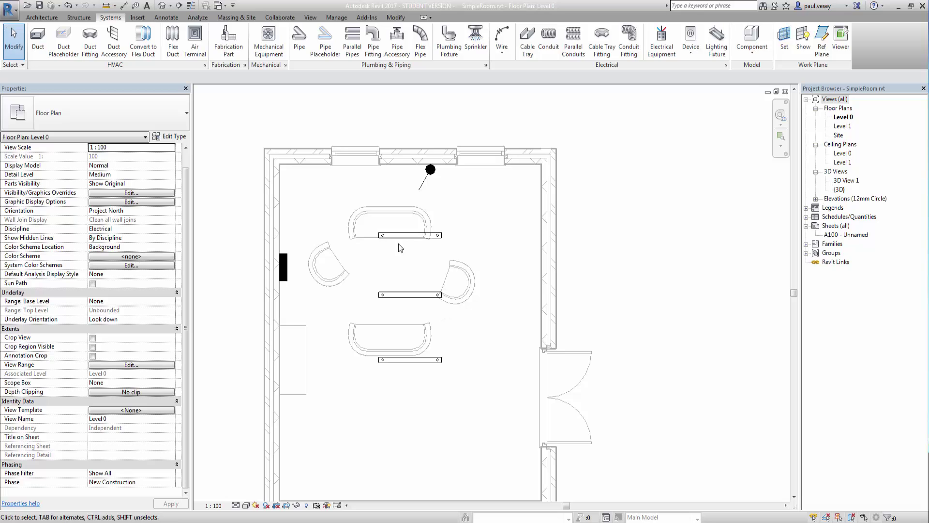
Step: Select the left-wall panelboard and choose 230/400 Wye as its Distribution System property
left_click(284, 278)
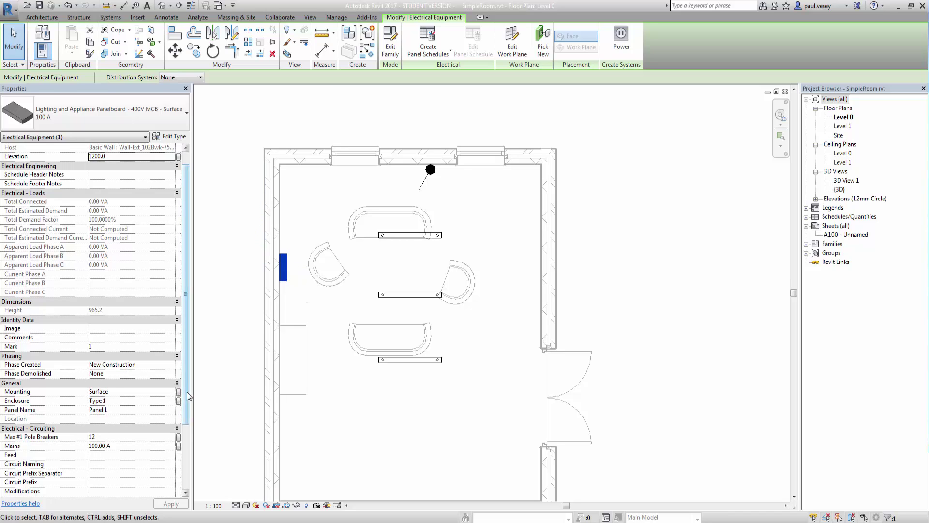
scroll(187, 400, "down", 1)
scroll(187, 400, "down", 3)
left_click(92, 428)
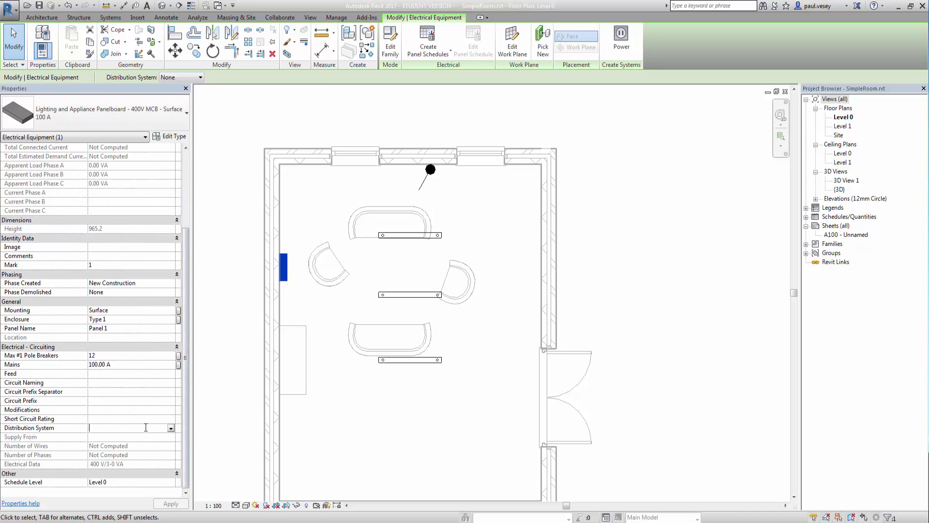
left_click(170, 428)
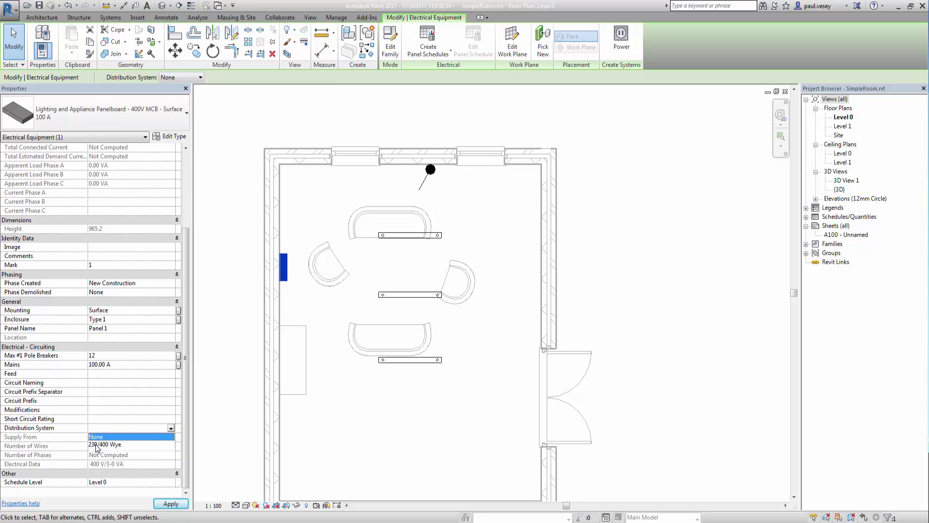
left_click(104, 445)
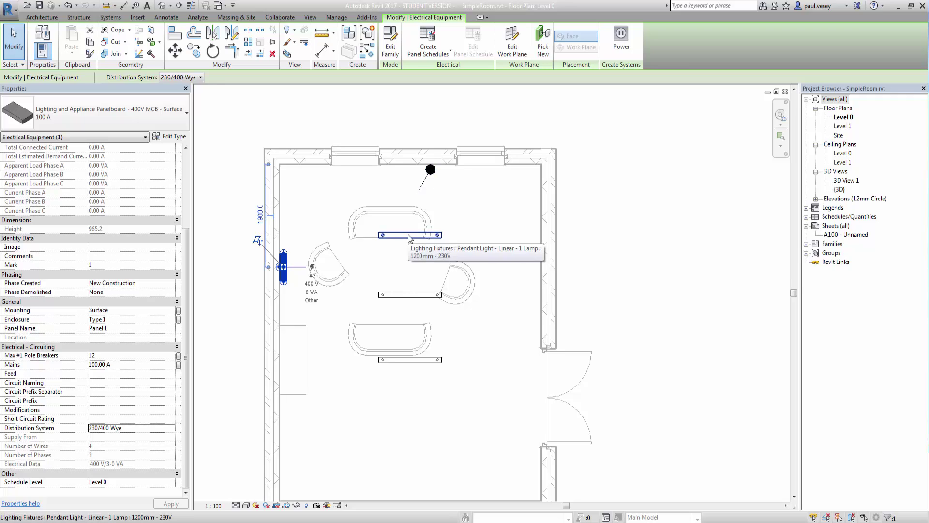
Step: Select the pendant lights' circuit and assign it to Panel 1 from the Panel list
key("Tab")
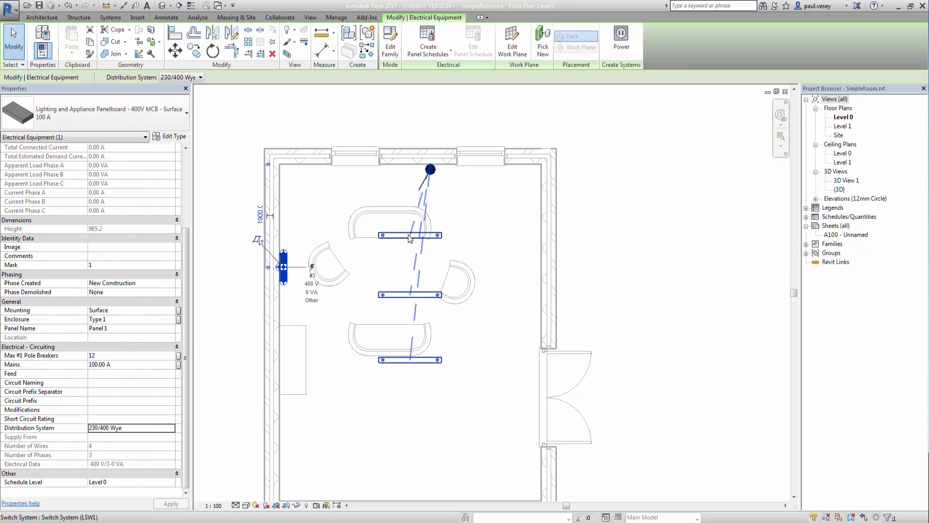
left_click(409, 237)
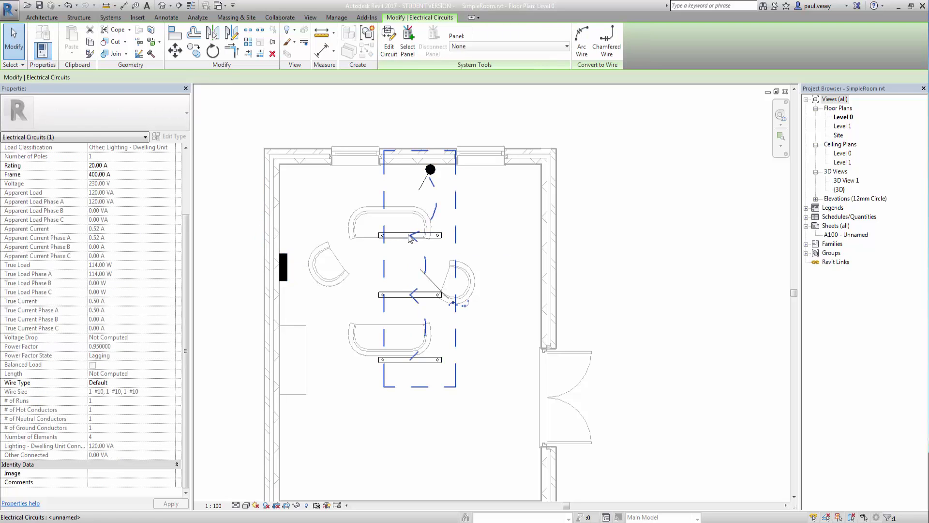
left_click(470, 47)
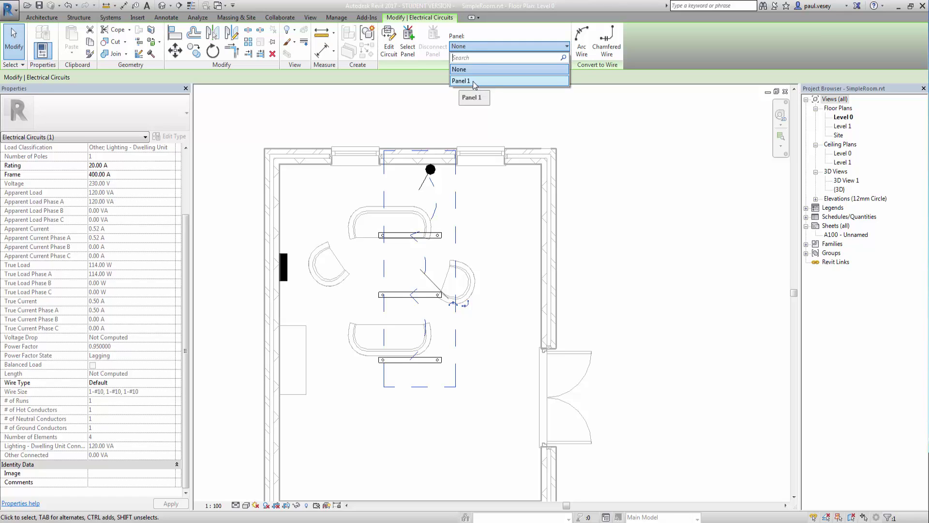
left_click(474, 81)
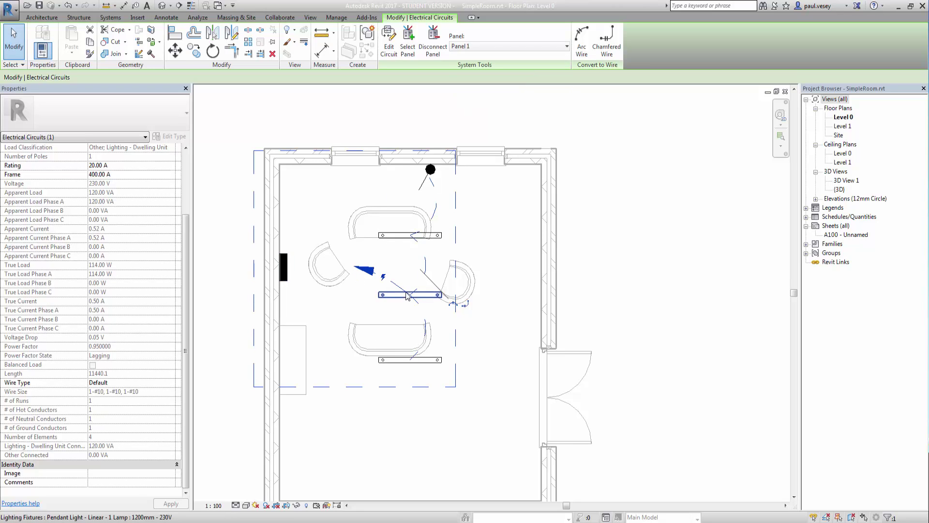
Step: Select the electrical panel and create its Branch Panel: Panel 1 schedule from the default template
left_click(462, 113)
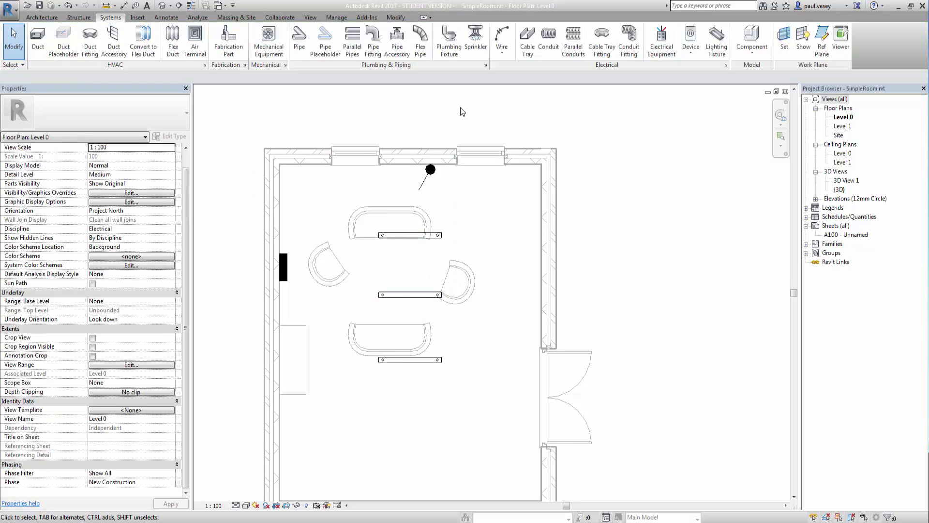
left_click(285, 266)
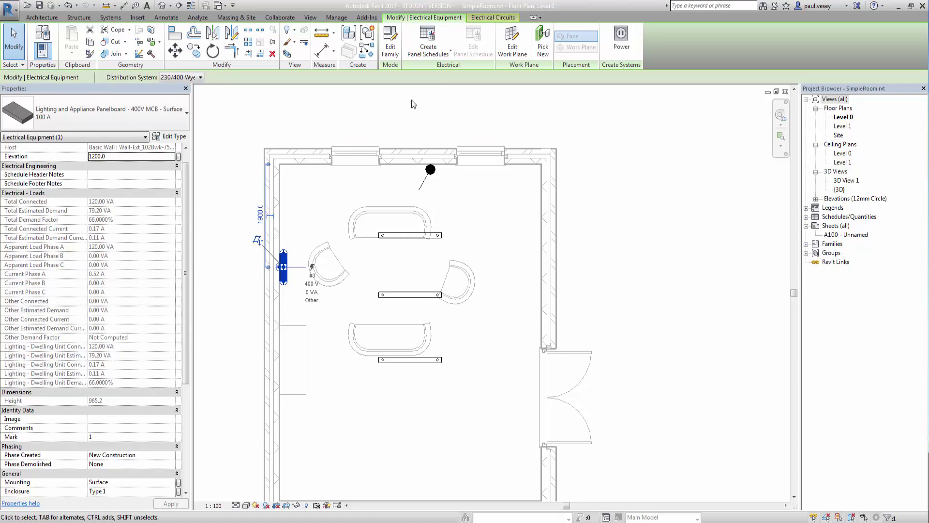
left_click(423, 58)
left_click(446, 71)
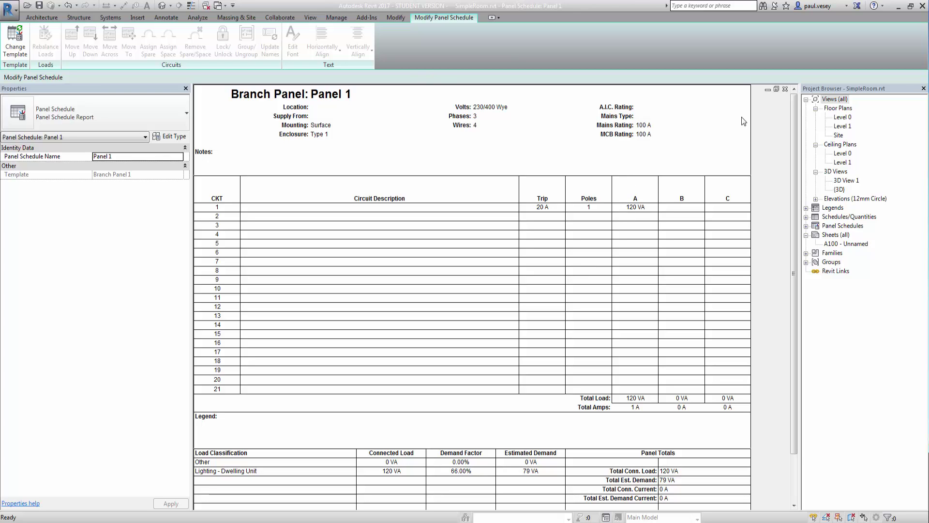
Step: Switch back to the Level 0 plan and select the top pendant light to check its Panel 1, circuit 1 details
double_click(841, 118)
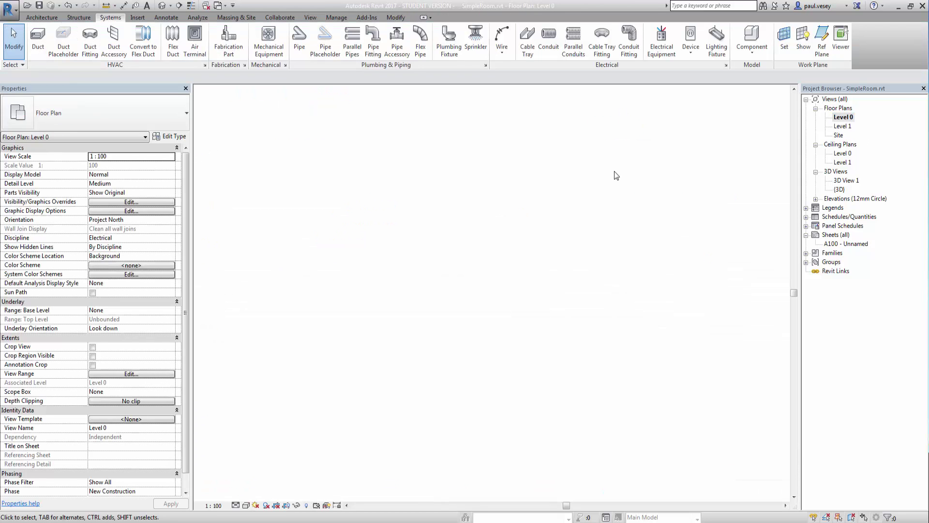
left_click(401, 235)
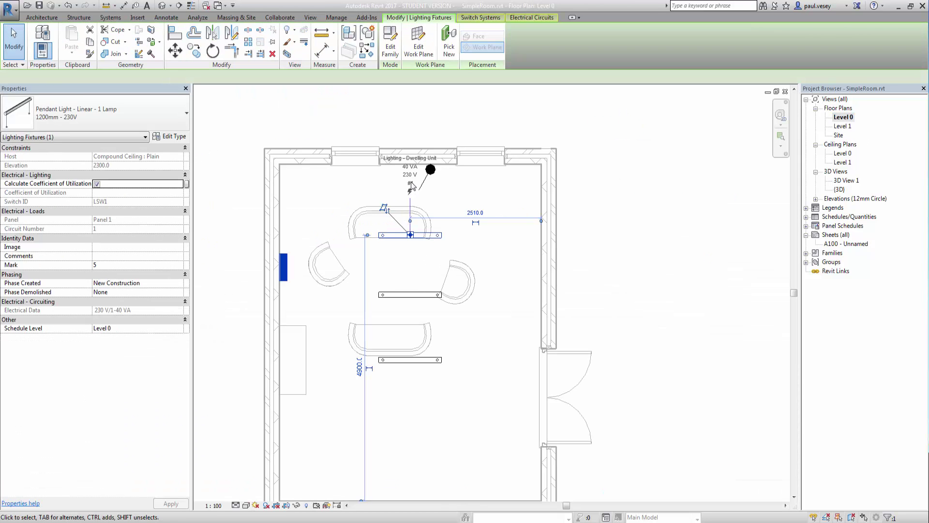
scroll(412, 173, "up", 3)
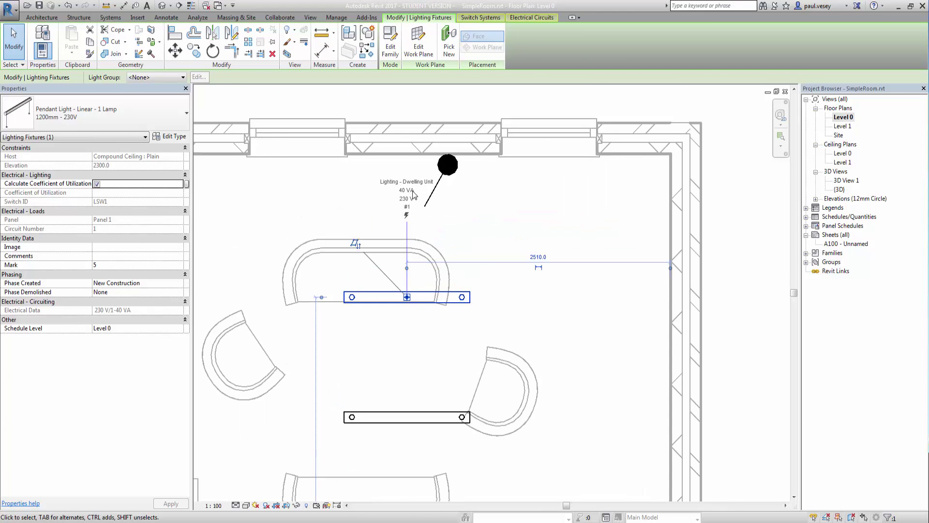
scroll(410, 192, "down", 3)
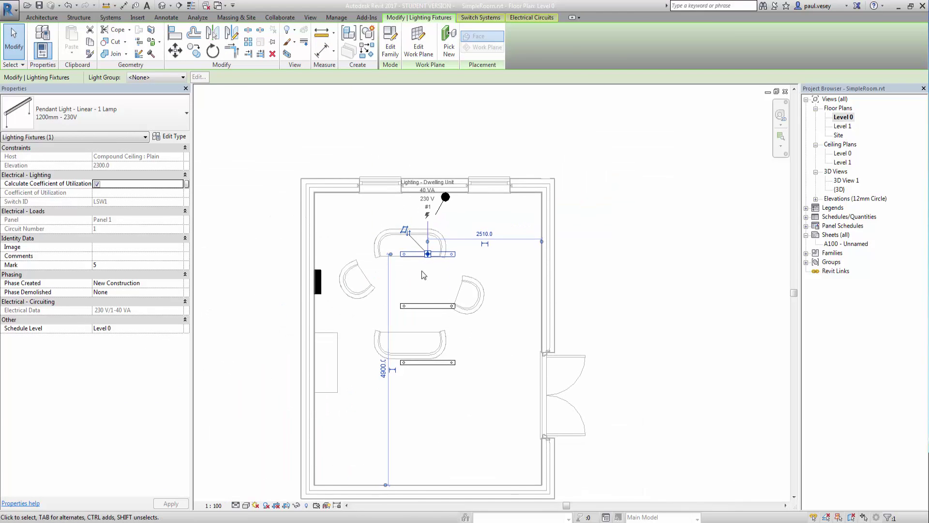